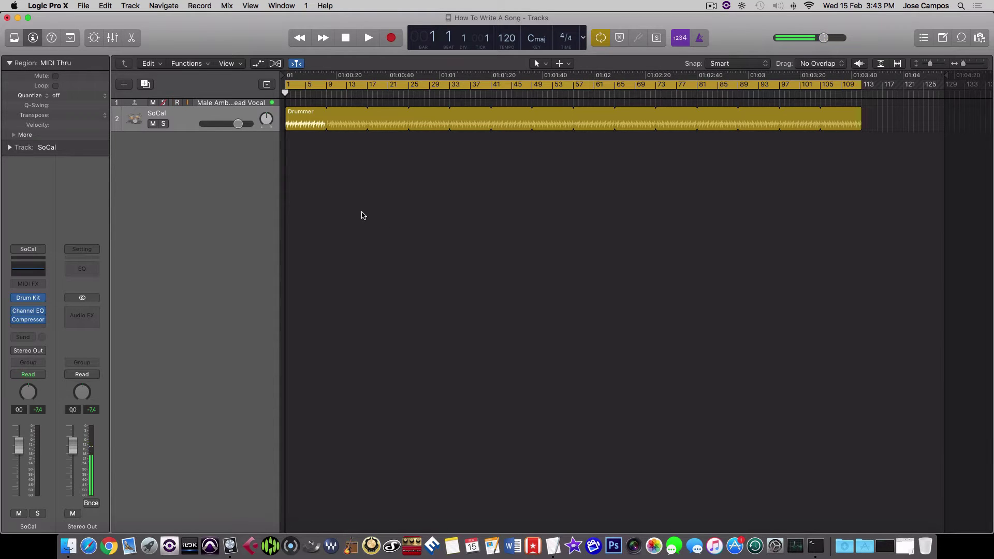
{"action": "key", "text": "super+n"}
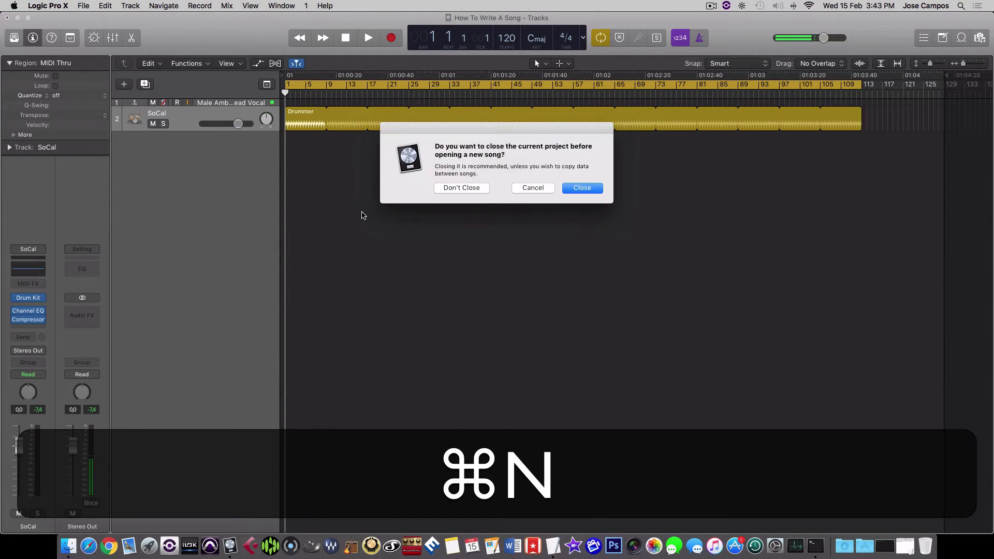
{"action": "left_click", "coordinate": [456, 188]}
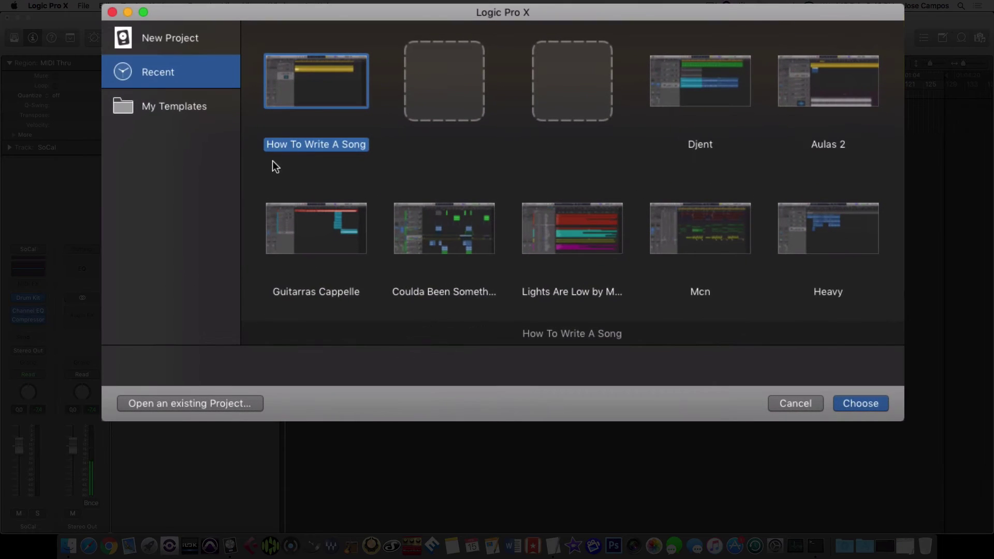
{"action": "left_click", "coordinate": [171, 39]}
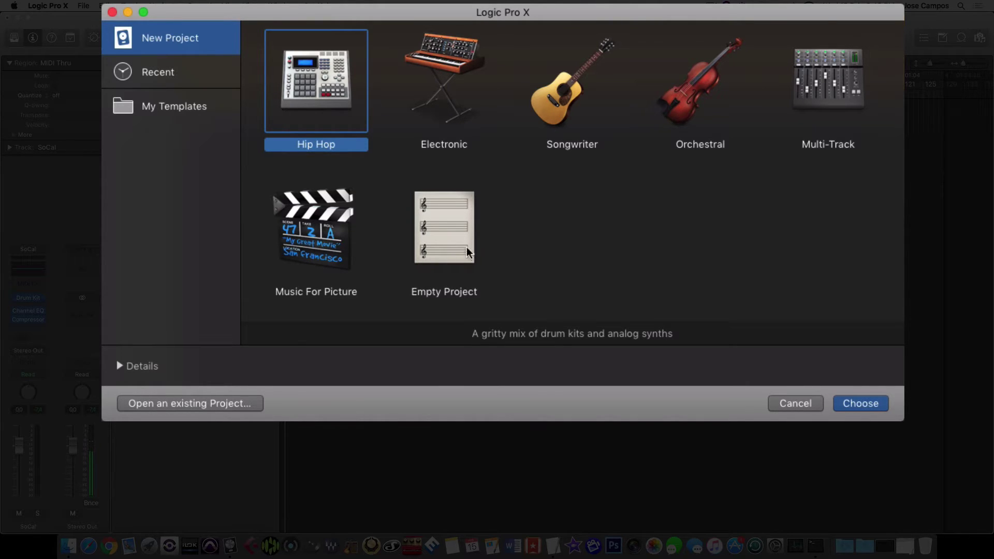
{"action": "left_click", "coordinate": [449, 248]}
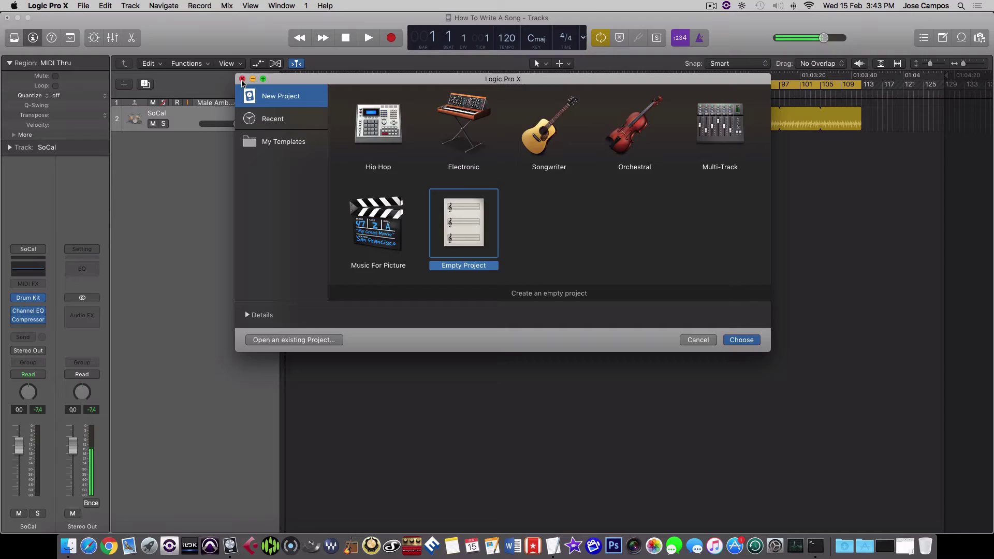
{"action": "key", "text": "Return"}
{"action": "left_click", "coordinate": [244, 84]}
{"action": "left_click", "coordinate": [394, 213]}
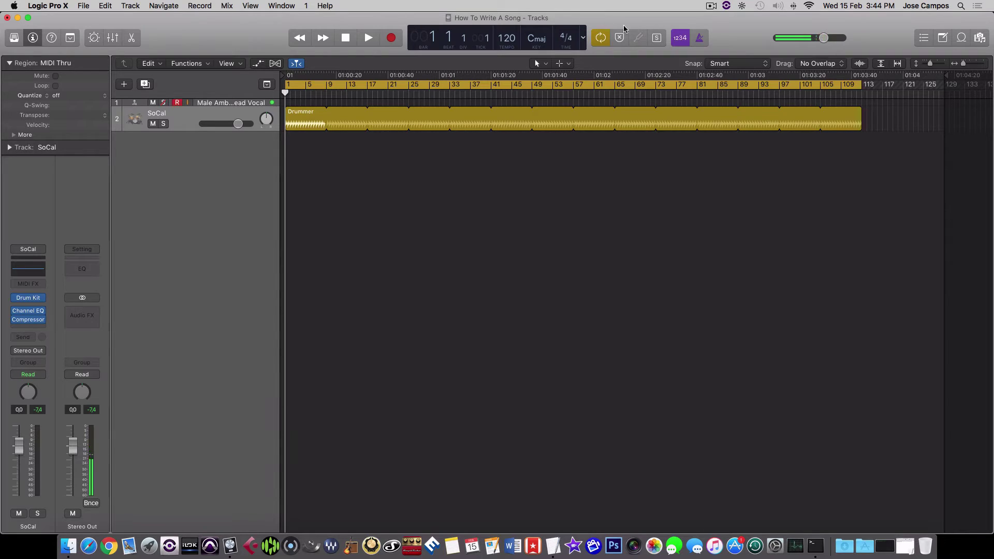
Step: Audition the metronome with the SoCal drum track temporarily muted, and restore the track and metronome settings
{"action": "left_click", "coordinate": [699, 40]}
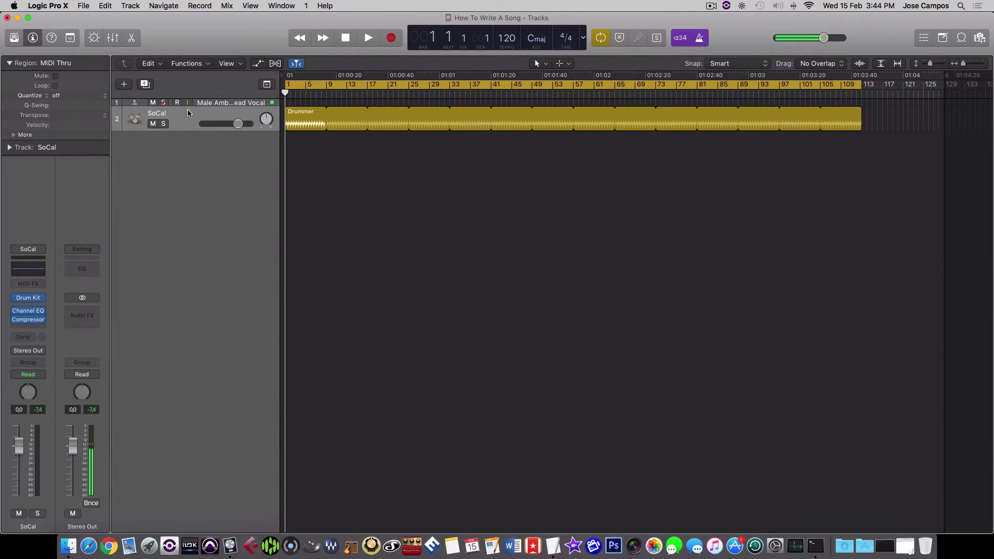
{"action": "left_click", "coordinate": [152, 124]}
{"action": "key", "text": "space"}
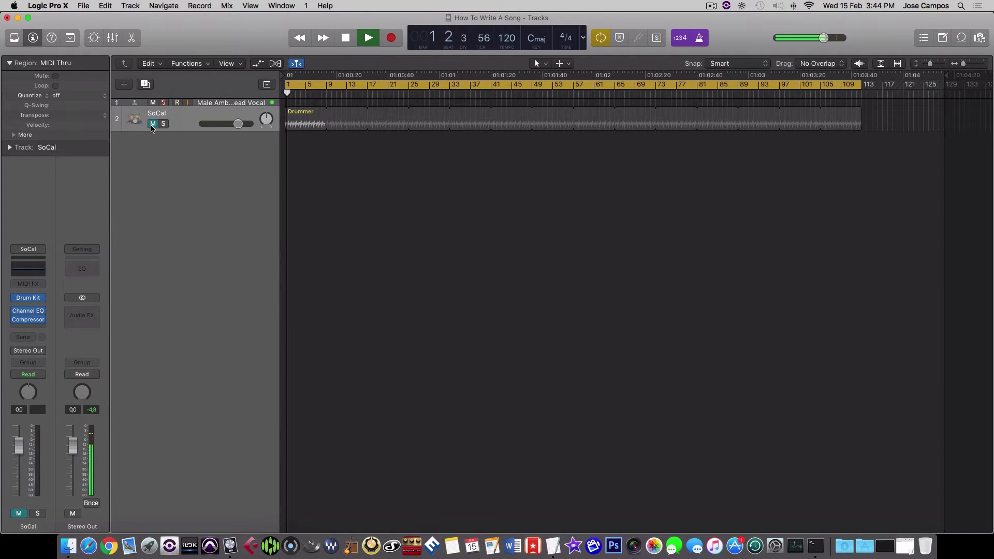
{"action": "key", "text": "space"}
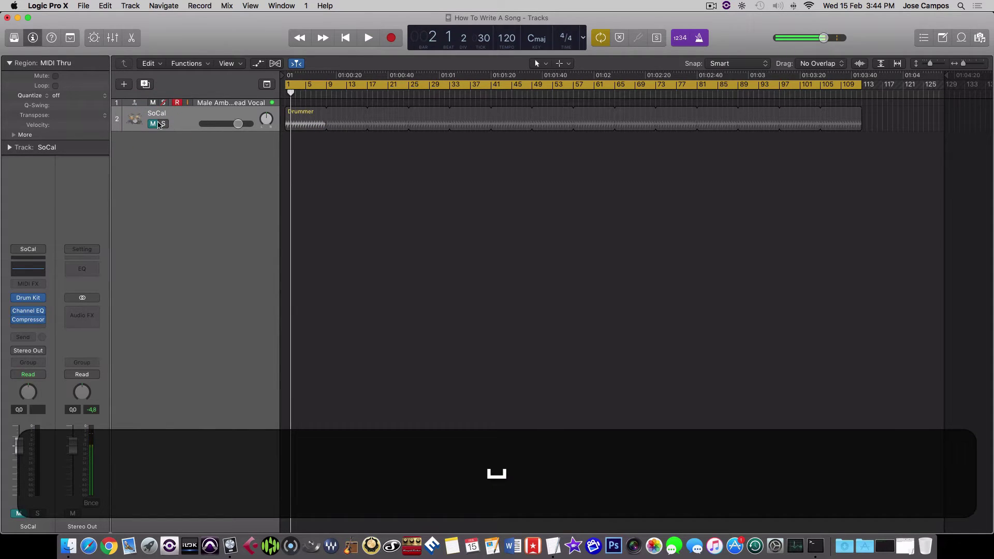
{"action": "left_click", "coordinate": [152, 123]}
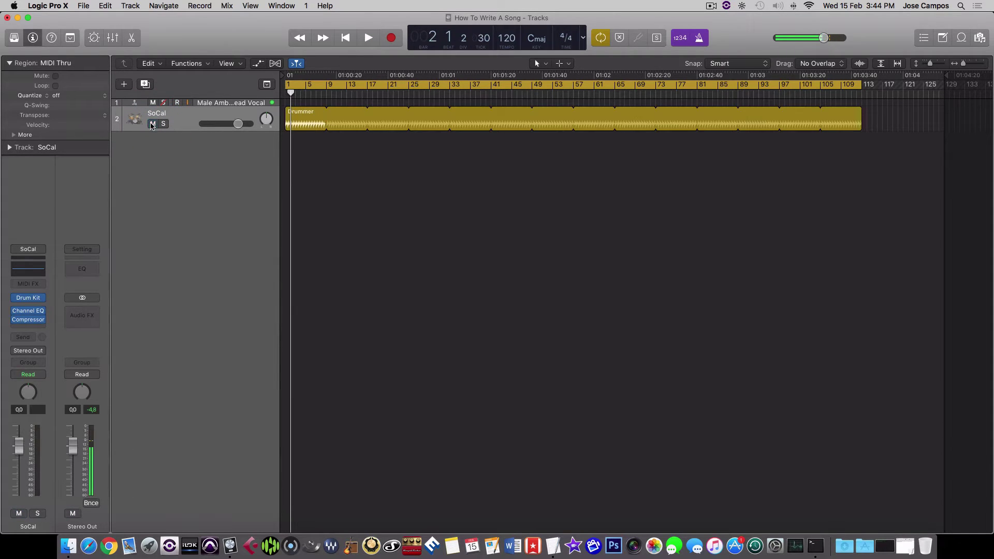
{"action": "left_click", "coordinate": [699, 38]}
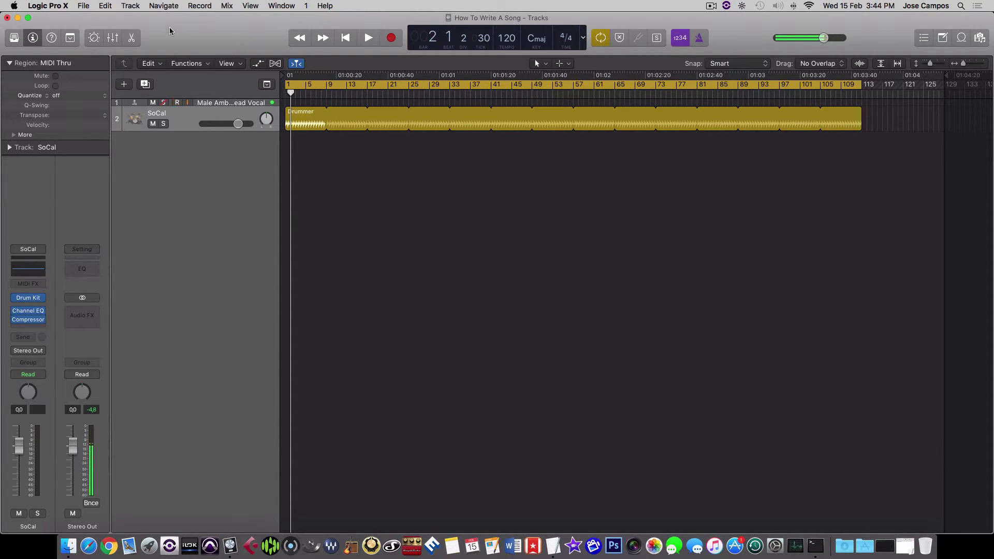
{"action": "left_click", "coordinate": [131, 6]}
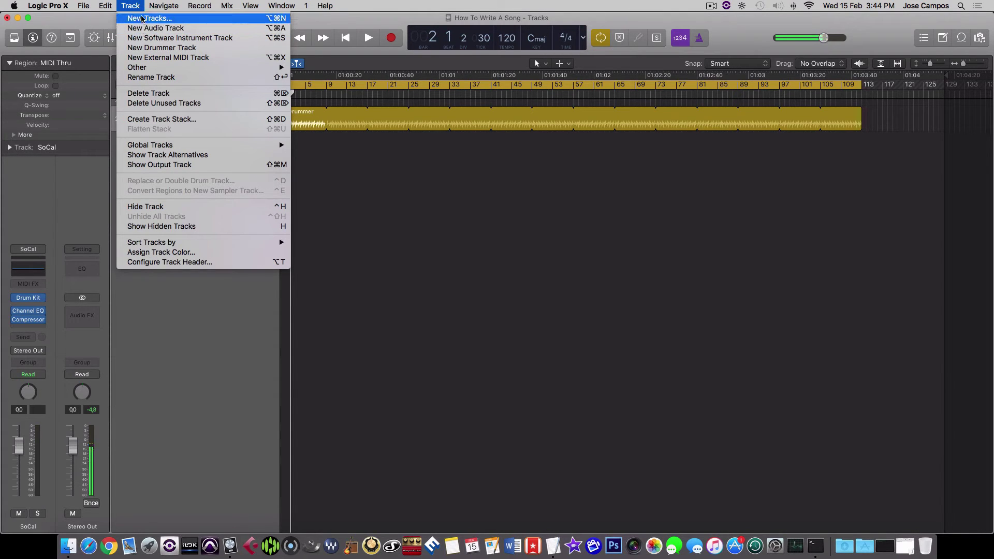
{"action": "left_click", "coordinate": [141, 20]}
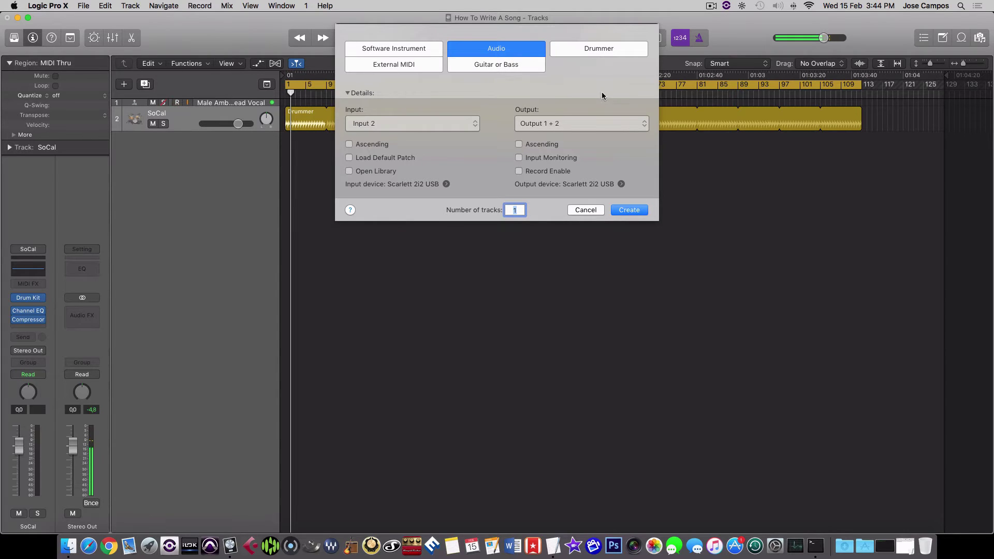
{"action": "left_click", "coordinate": [585, 210]}
Step: Add a new Drummer track and mute the original SoCal track
{"action": "left_click", "coordinate": [130, 6]}
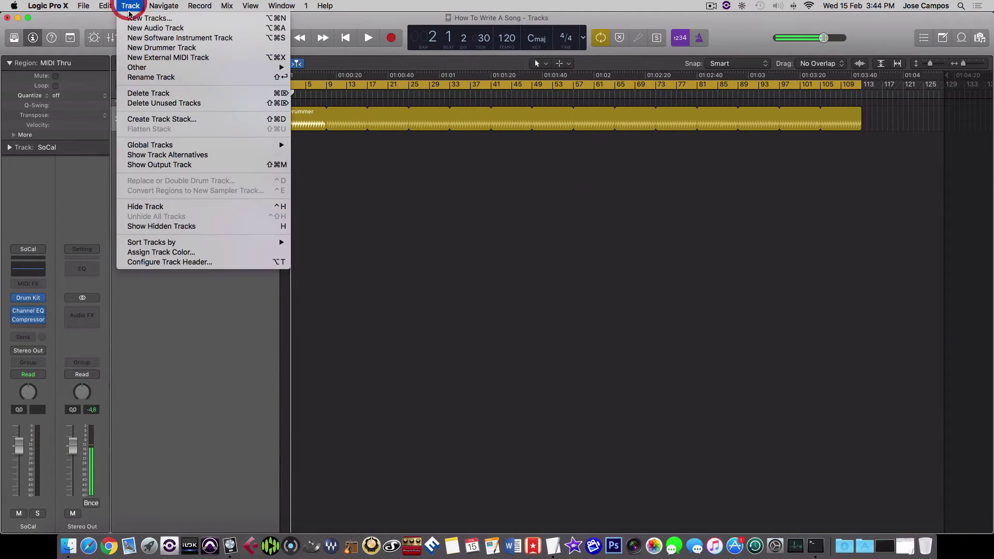
{"action": "left_click", "coordinate": [143, 48]}
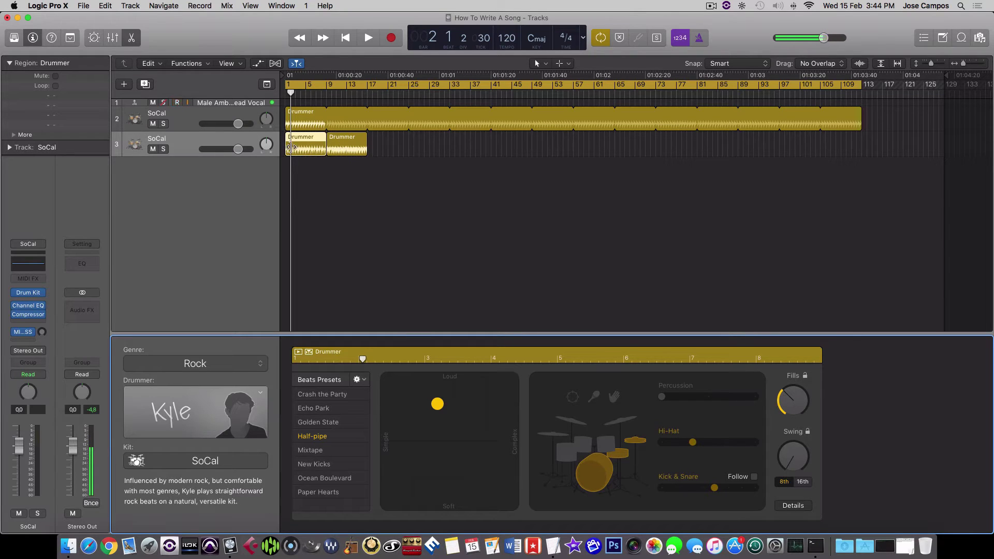
{"action": "left_click", "coordinate": [152, 124]}
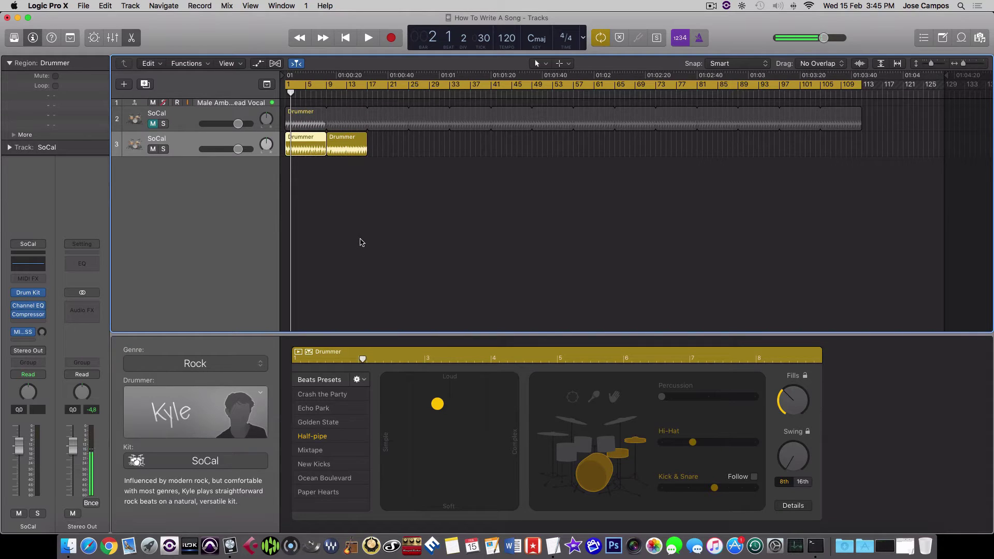
{"action": "key", "text": "super+Right"}
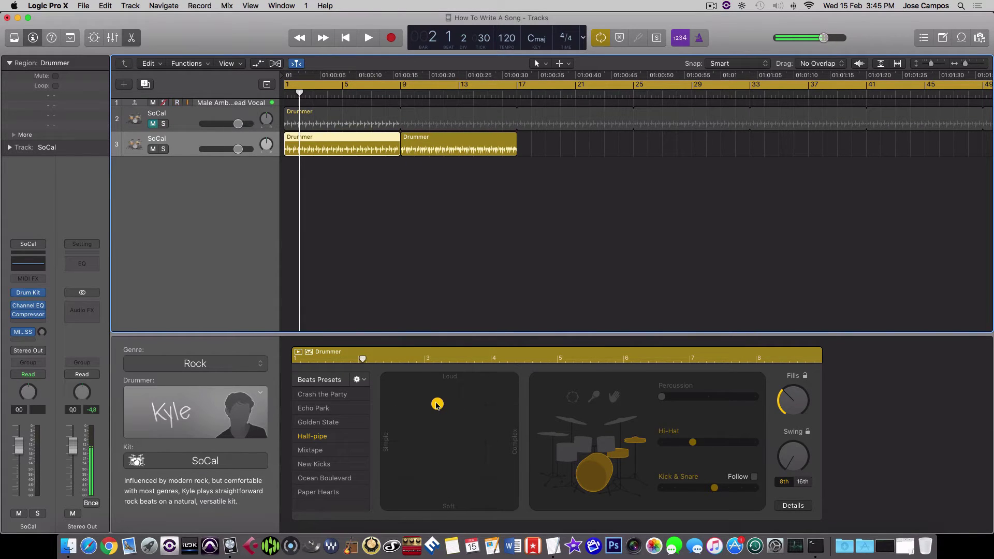
Step: Enlarge the new drummer track and shift its first region's beat puck towards Complex and slightly softer
{"action": "mouse_move", "coordinate": [436, 404]}
{"action": "left_mouse_down"}
{"action": "mouse_move", "coordinate": [399, 437]}
{"action": "mouse_move", "coordinate": [451, 401]}
{"action": "mouse_move", "coordinate": [492, 439]}
{"action": "mouse_move", "coordinate": [447, 475]}
{"action": "mouse_move", "coordinate": [414, 420]}
{"action": "mouse_move", "coordinate": [417, 434]}
{"action": "mouse_move", "coordinate": [437, 433]}
{"action": "mouse_move", "coordinate": [408, 422]}
{"action": "mouse_move", "coordinate": [420, 413]}
{"action": "mouse_move", "coordinate": [424, 422]}
{"action": "mouse_move", "coordinate": [423, 414]}
{"action": "left_mouse_up"}
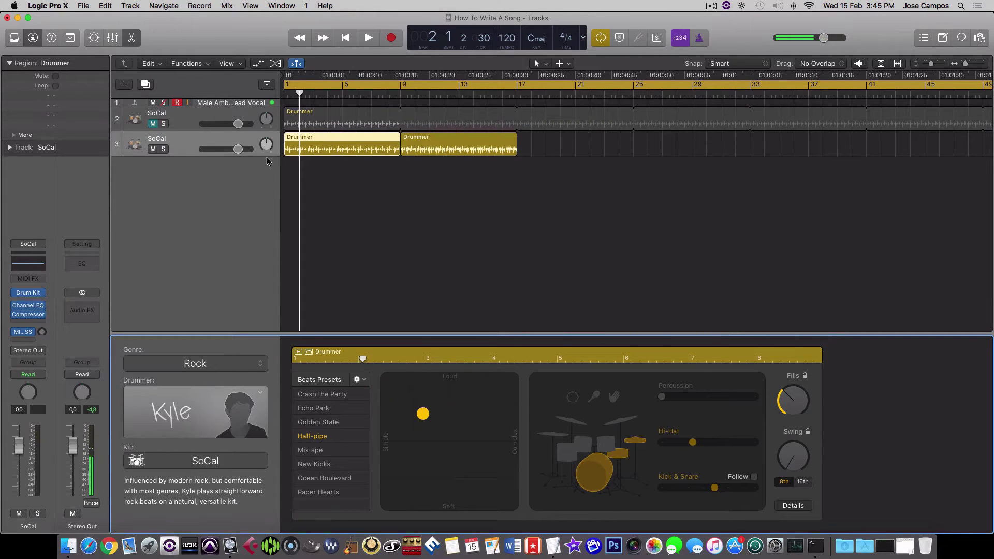
{"action": "left_click_drag", "start_coordinate": [257, 156], "coordinate": [259, 243]}
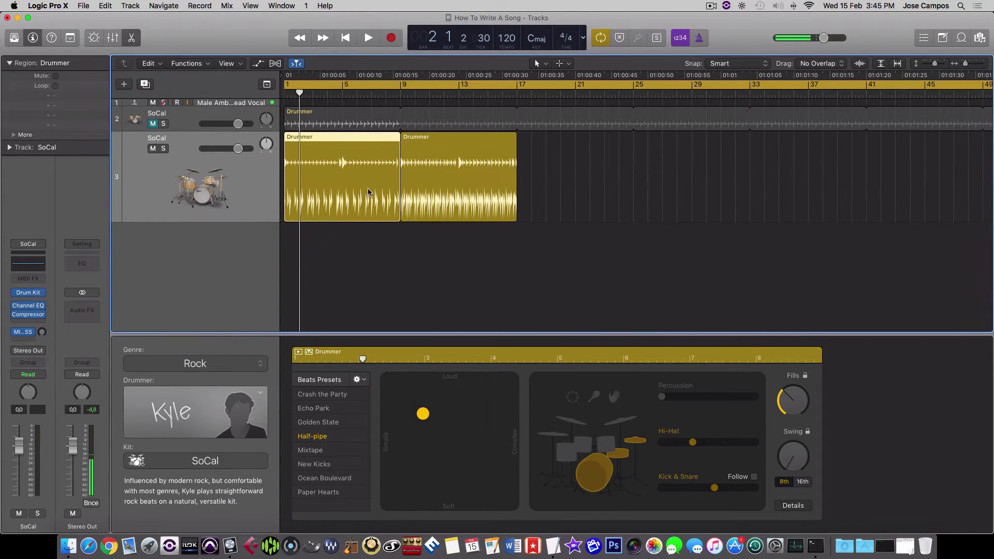
{"action": "left_click", "coordinate": [381, 266]}
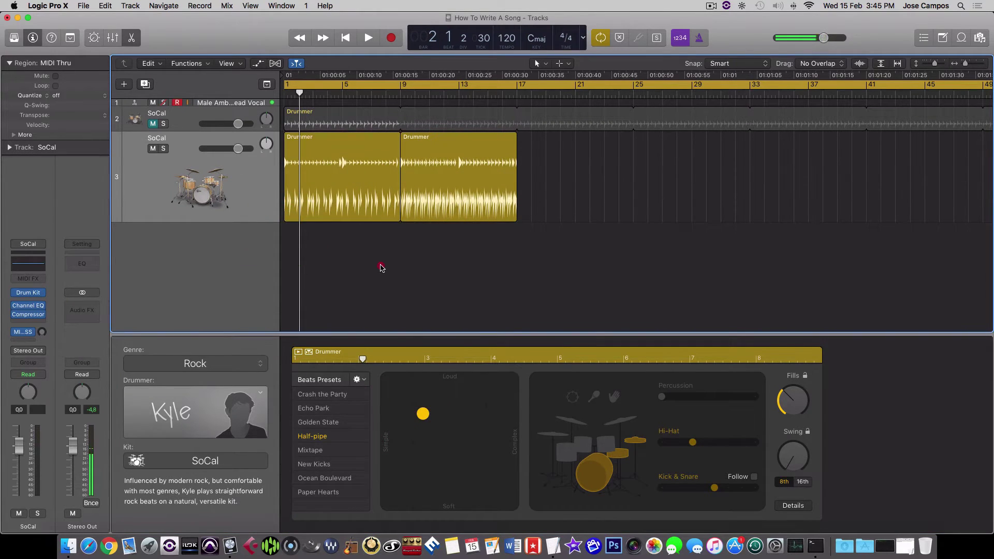
{"action": "left_click", "coordinate": [355, 164]}
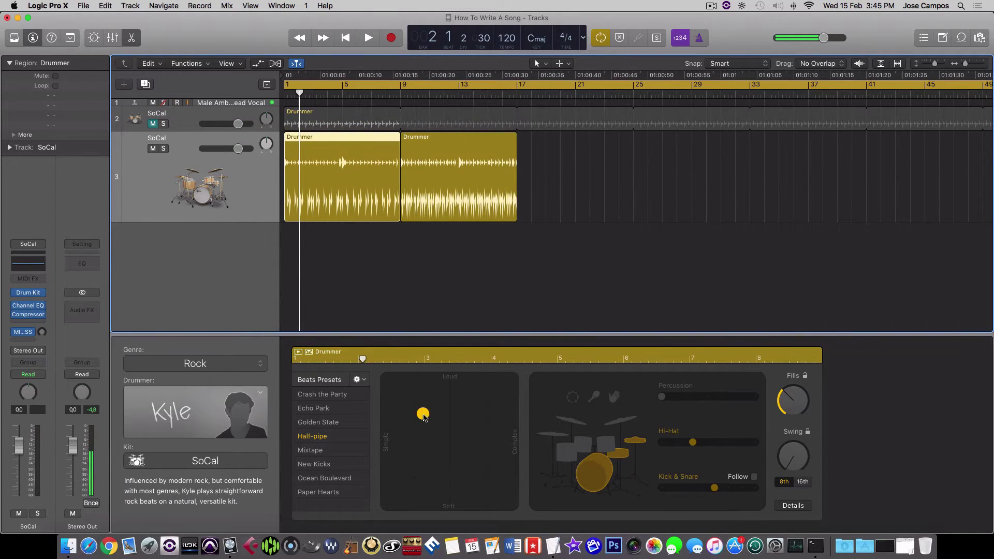
{"action": "left_click_drag", "start_coordinate": [423, 413], "coordinate": [487, 430]}
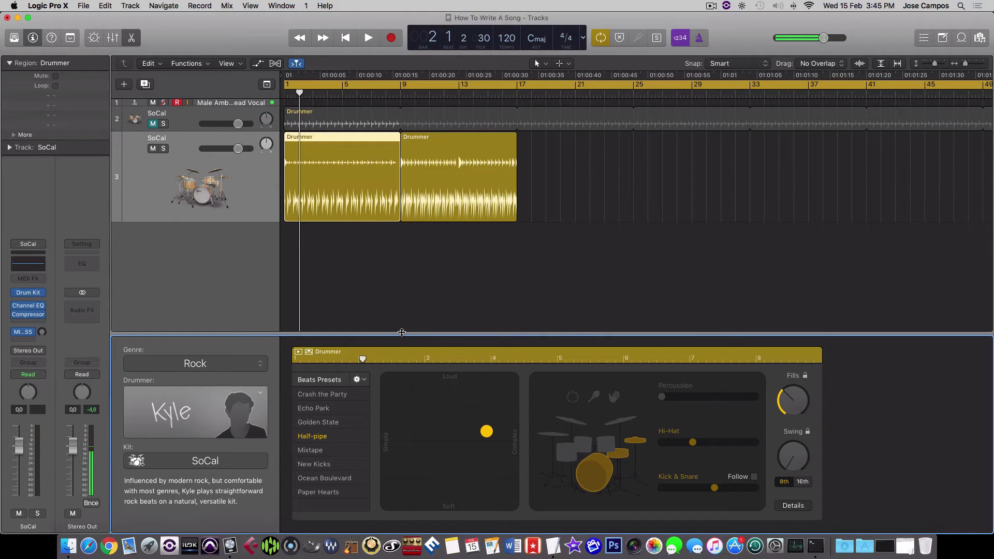
Step: Set the cycle area to bars 1 to 9, and extend it to bar 17 after a short playback
{"action": "left_click", "coordinate": [342, 86]}
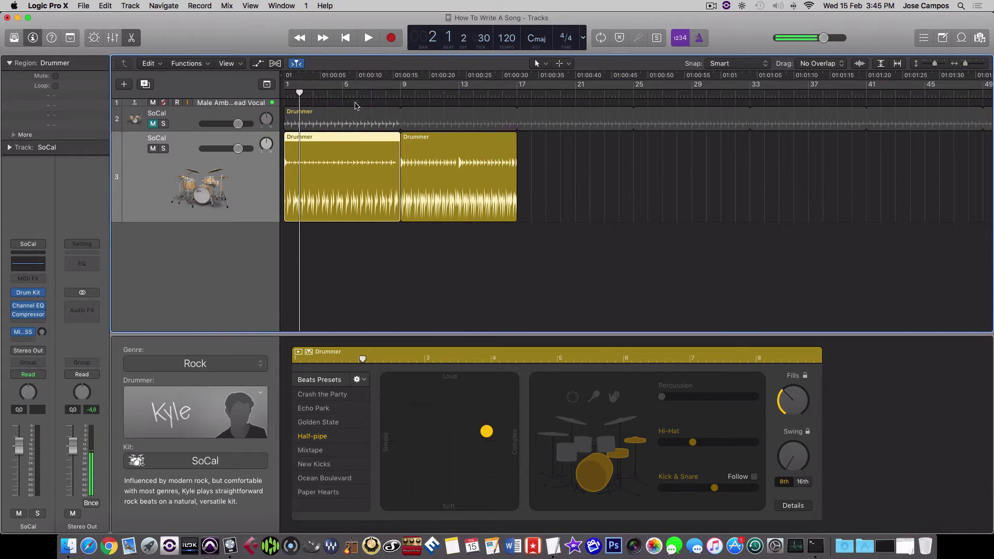
{"action": "left_click", "coordinate": [601, 40]}
{"action": "left_click", "coordinate": [329, 84]}
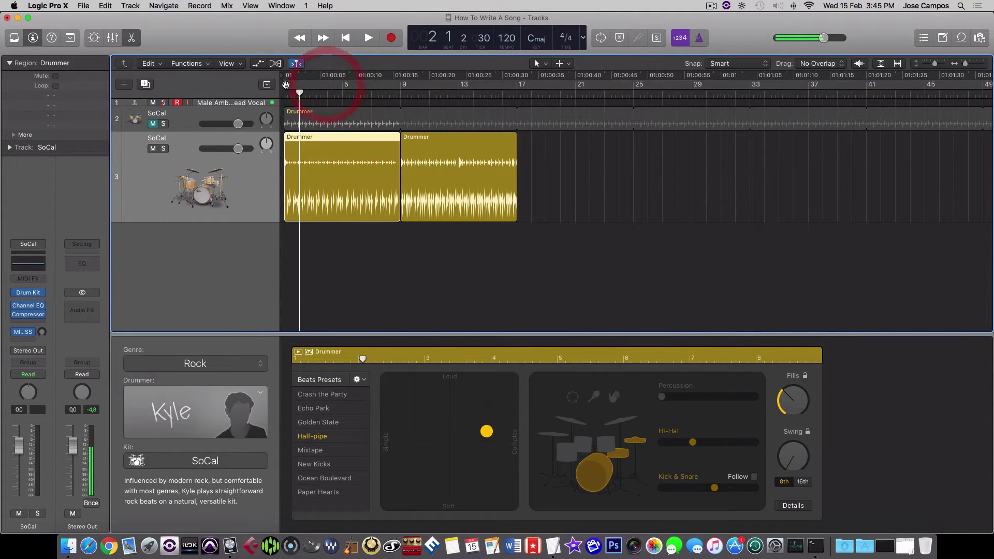
{"action": "left_click_drag", "start_coordinate": [286, 85], "coordinate": [402, 115]}
{"action": "key", "text": "space"}
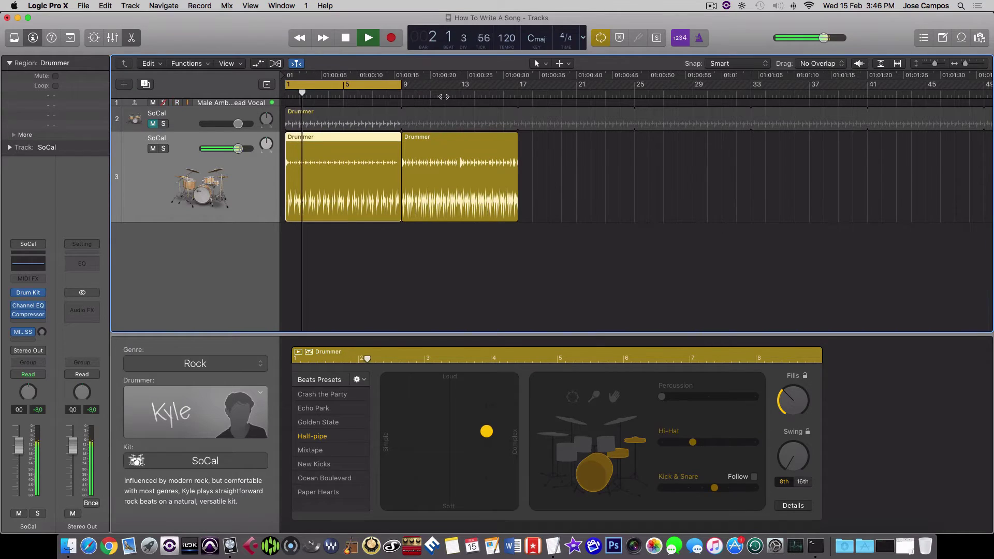
{"action": "key", "text": "space"}
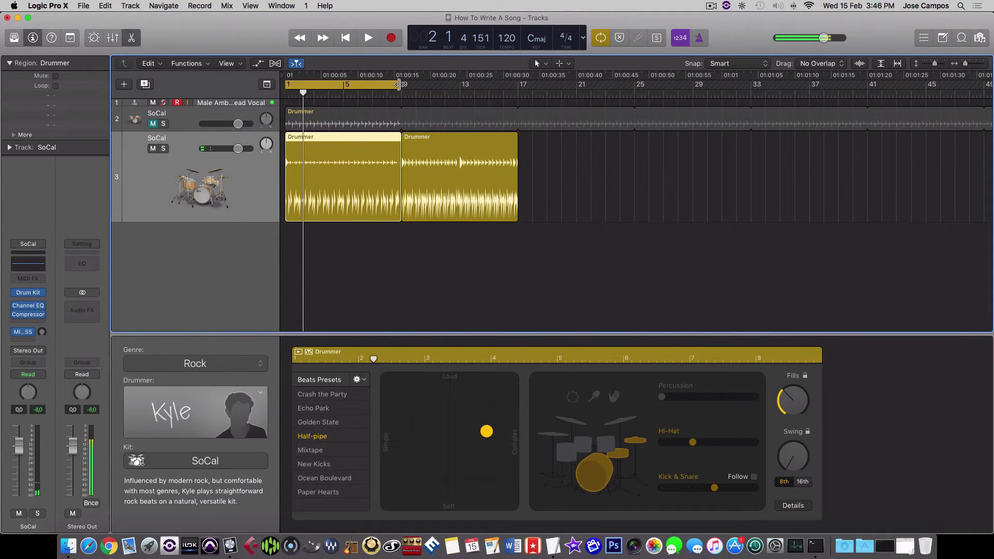
{"action": "left_click_drag", "start_coordinate": [398, 84], "coordinate": [517, 94]}
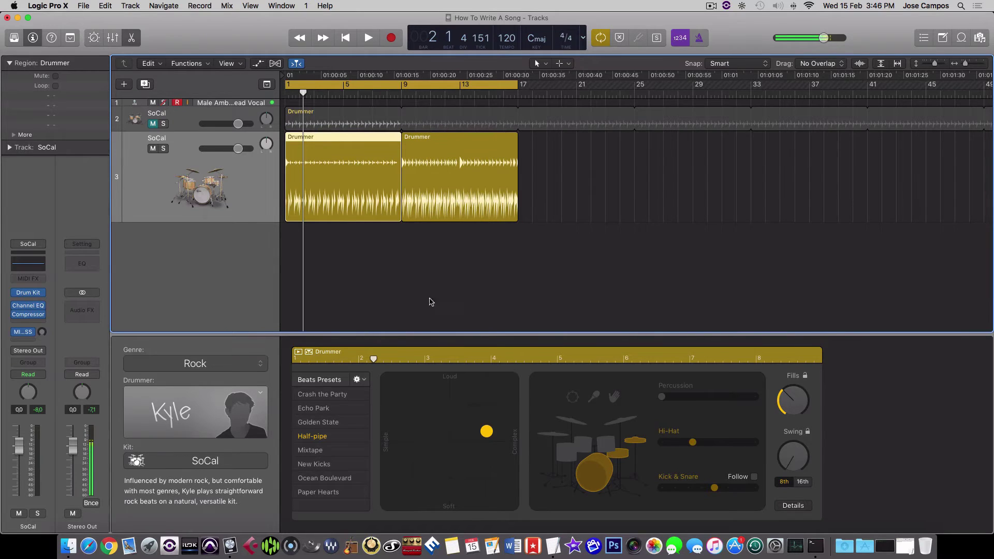
Step: Move the first region's beat puck near Simple and slightly louder, and play back the changed pattern
{"action": "left_click", "coordinate": [487, 432]}
{"action": "left_click_drag", "start_coordinate": [487, 434], "coordinate": [400, 413]}
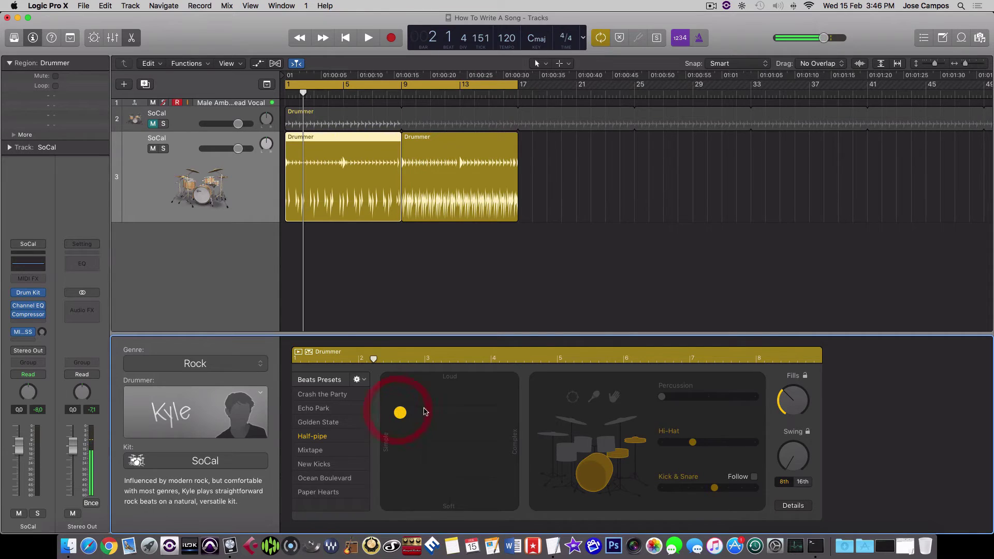
{"action": "key", "text": "space"}
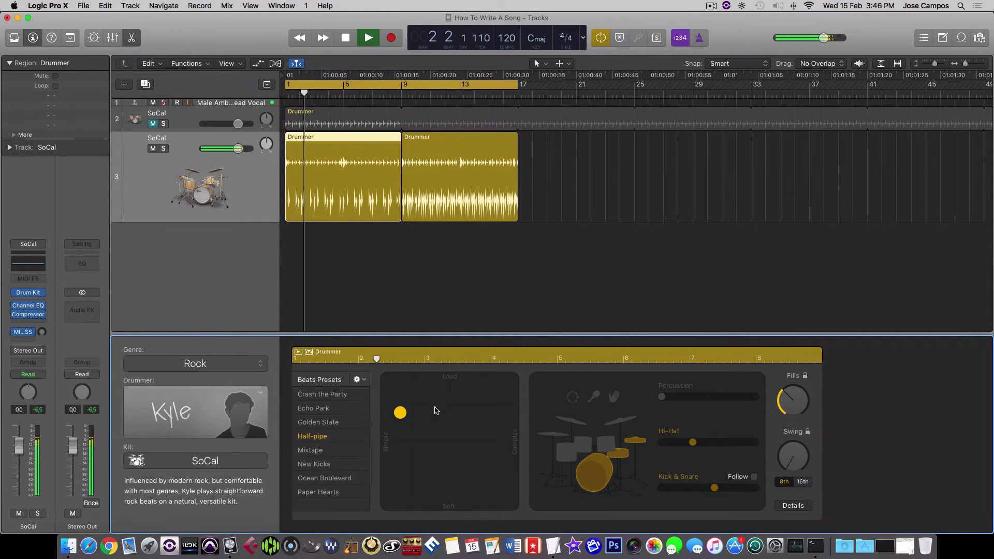
{"action": "key", "text": "space"}
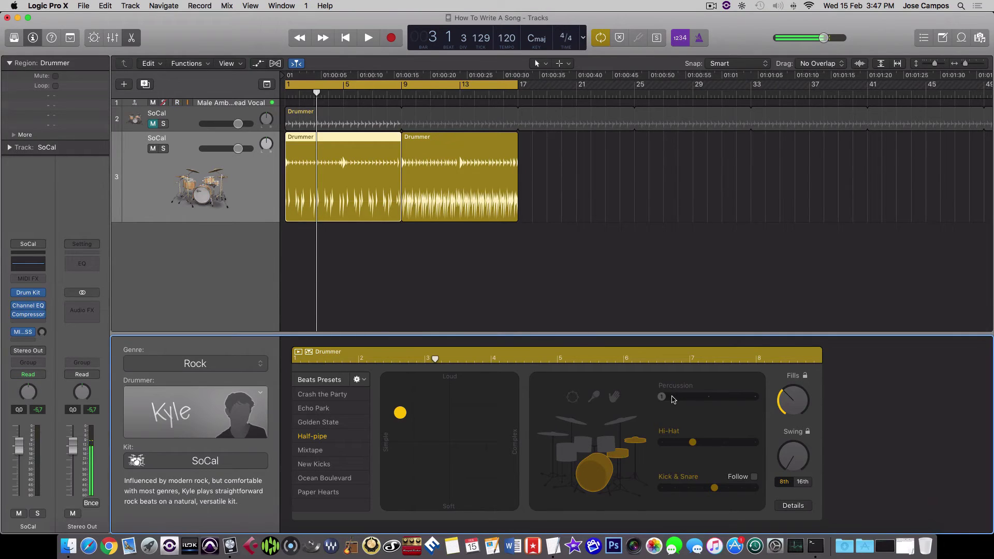
Step: Close the Drummer editor and delete the new drummer track together with both of its regions
{"action": "left_click", "coordinate": [588, 334]}
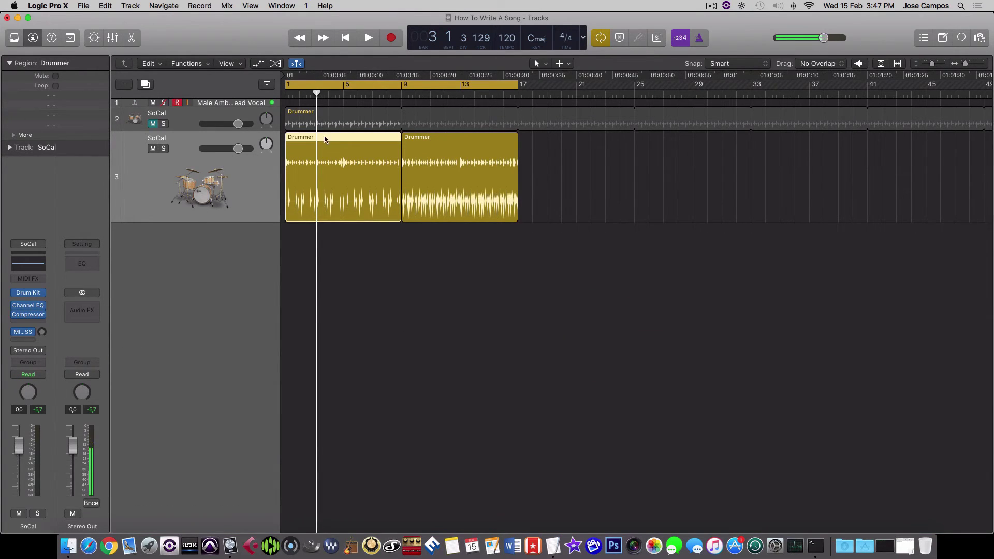
{"action": "left_click_drag", "start_coordinate": [487, 264], "coordinate": [366, 192]}
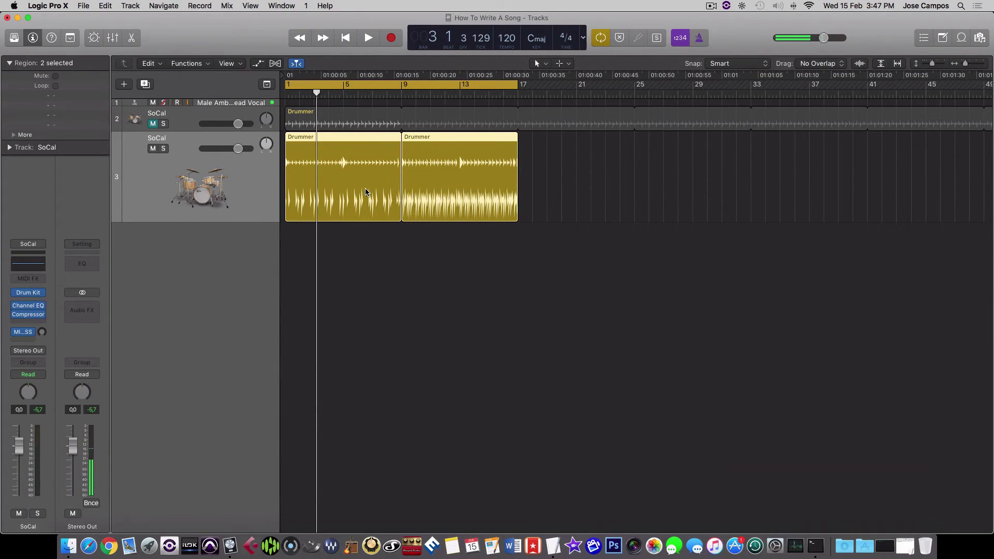
{"action": "key", "text": "BackSpace"}
{"action": "left_click", "coordinate": [244, 189]}
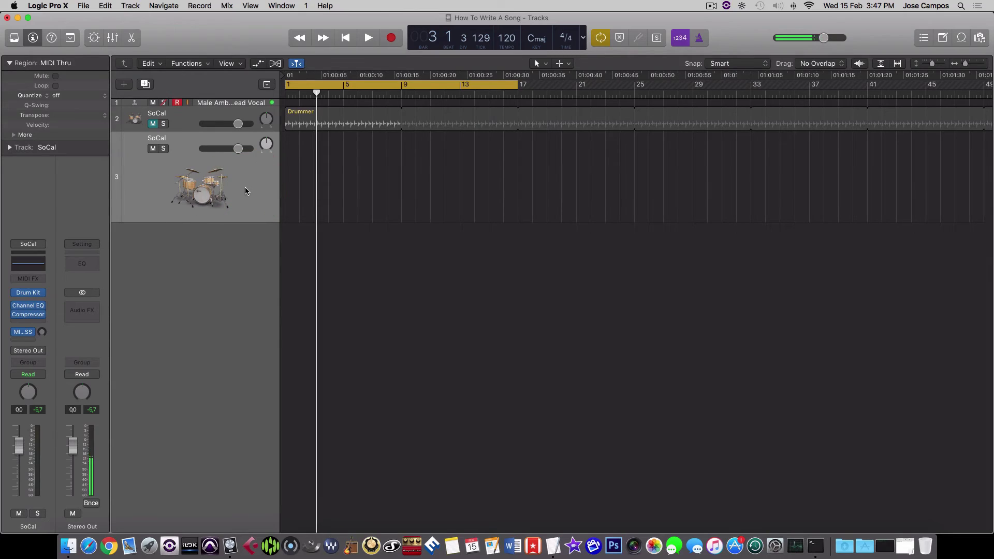
{"action": "key", "text": "BackSpace"}
Step: Unmute and enlarge the original SoCal drummer track, and start playing its looped region
{"action": "left_click", "coordinate": [163, 130]}
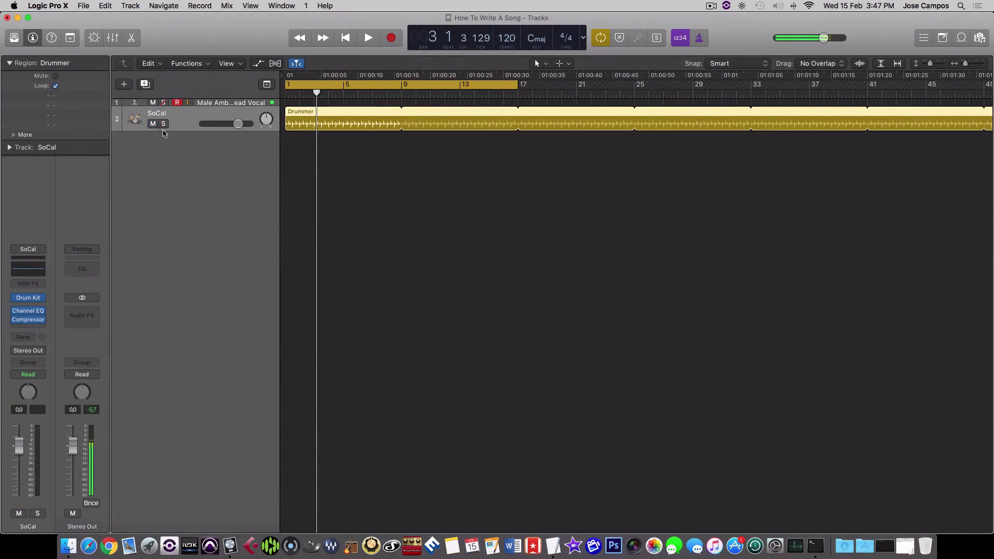
{"action": "left_click_drag", "start_coordinate": [175, 132], "coordinate": [196, 231]}
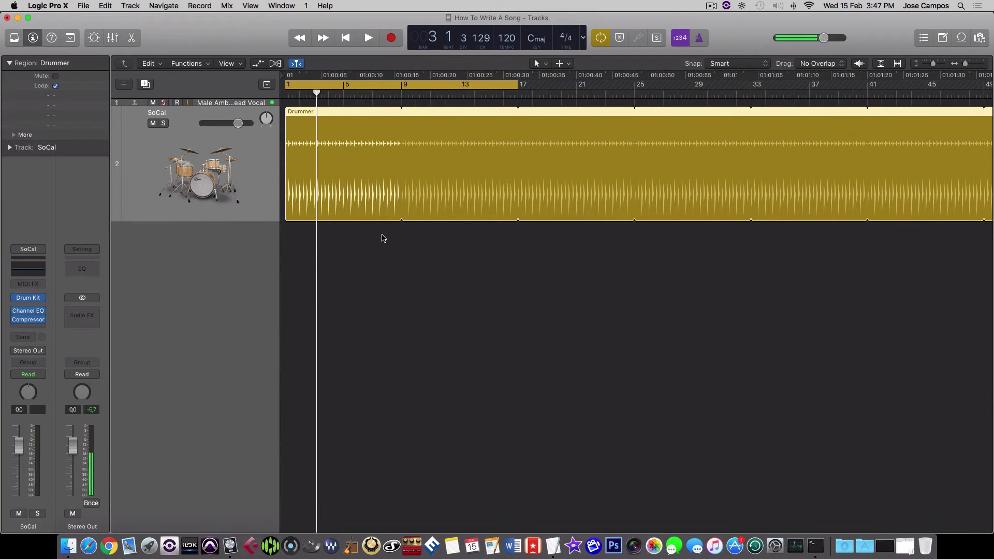
{"action": "key", "text": "space"}
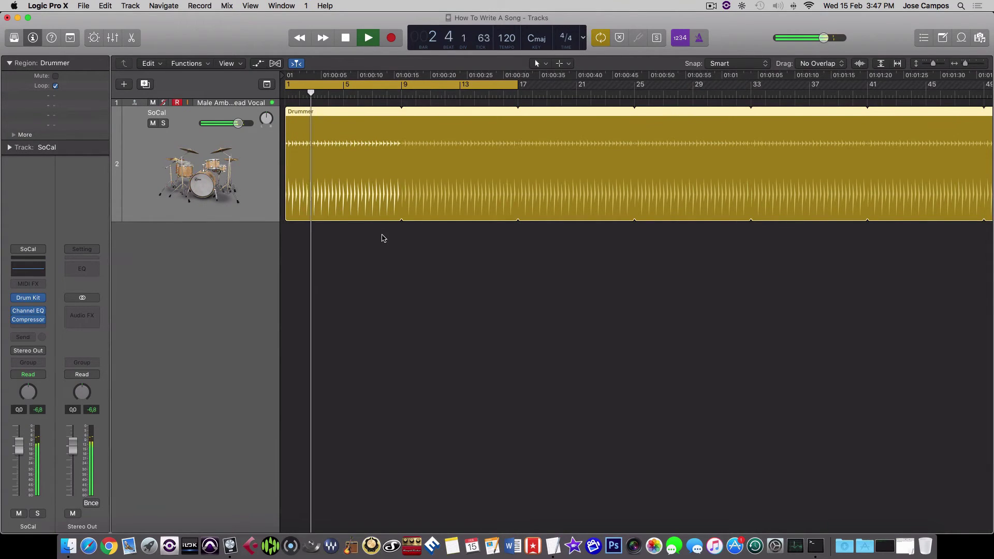
Step: Stop playback, extend the cycle area to the end of the looped Drummer region at bar 113, and reduce the SoCal track's height
{"action": "key", "text": "space"}
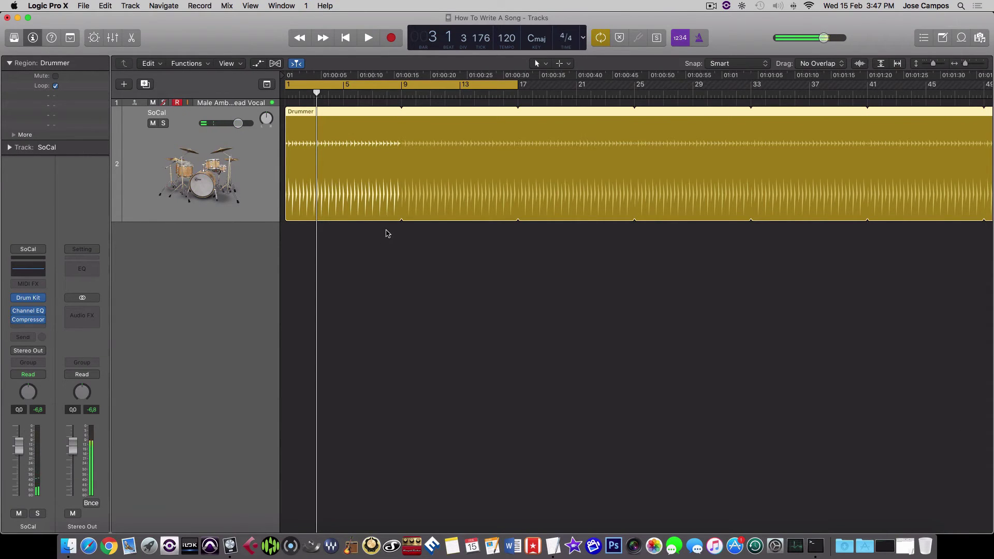
{"action": "key", "text": "super+Left"}
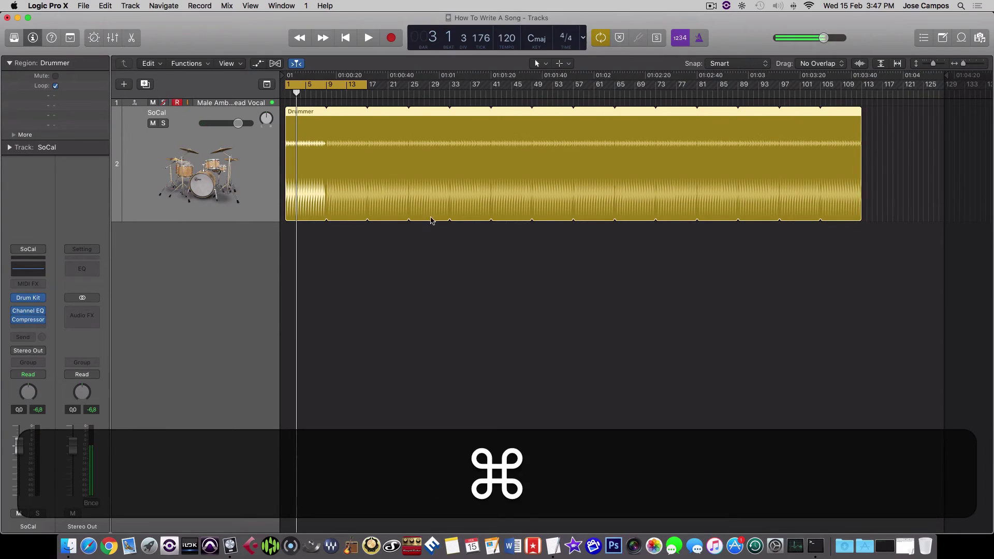
{"action": "left_click_drag", "start_coordinate": [365, 83], "coordinate": [863, 118]}
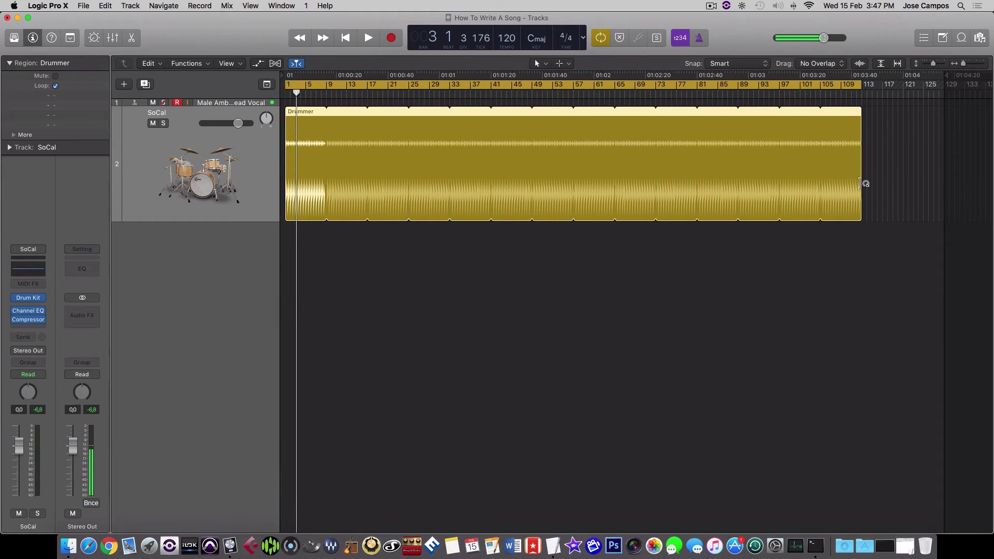
{"action": "left_click_drag", "start_coordinate": [860, 206], "coordinate": [860, 206]}
{"action": "mouse_move", "coordinate": [862, 112]}
{"action": "left_mouse_down"}
{"action": "mouse_move", "coordinate": [910, 114]}
{"action": "mouse_move", "coordinate": [860, 120]}
{"action": "left_mouse_up"}
{"action": "left_click", "coordinate": [888, 125]}
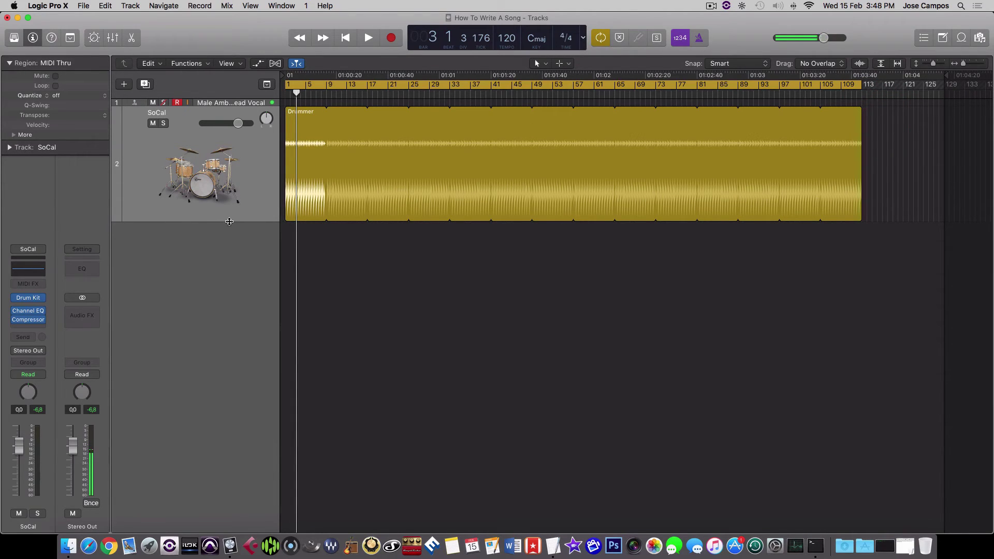
{"action": "left_click_drag", "start_coordinate": [229, 222], "coordinate": [232, 143]}
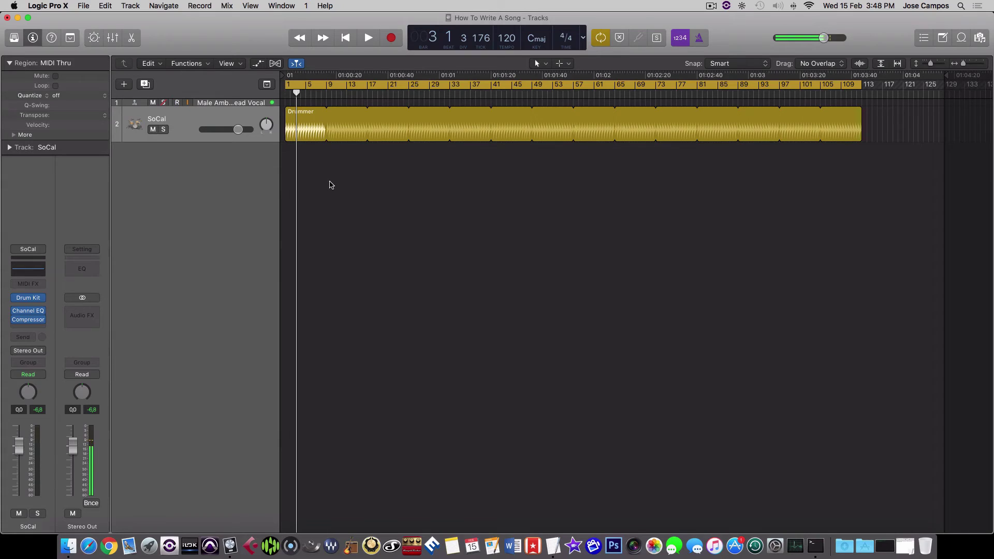
Step: Examine the Channel EQ and Compressor settings on the SoCal channel in the Mixer
{"action": "key", "text": "x"}
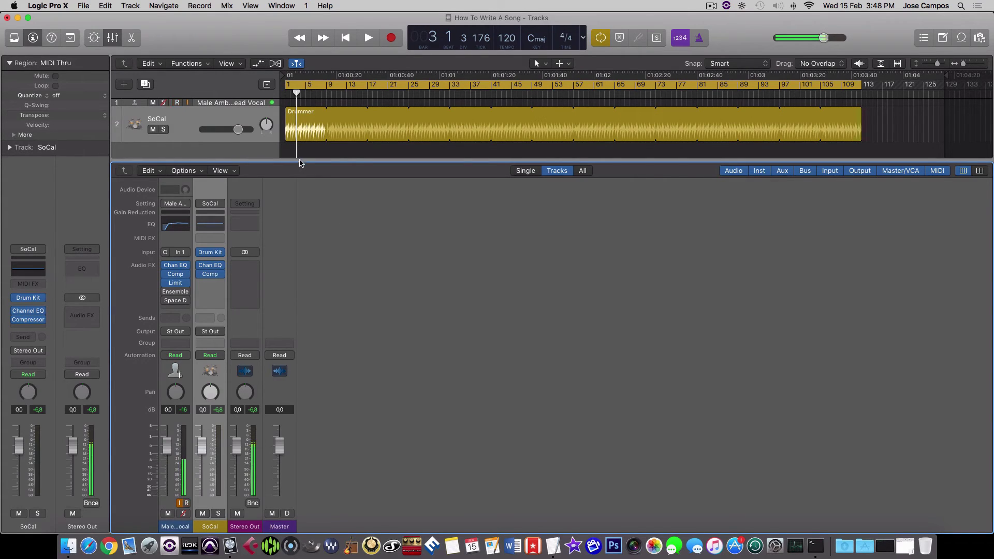
{"action": "left_click_drag", "start_coordinate": [315, 164], "coordinate": [315, 170]}
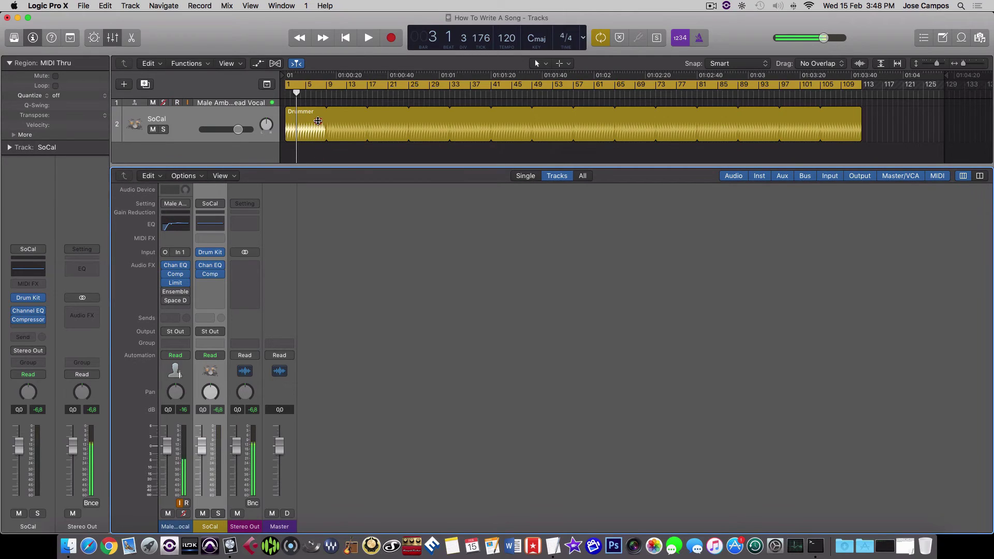
{"action": "left_click", "coordinate": [305, 129]}
{"action": "left_click", "coordinate": [210, 268]}
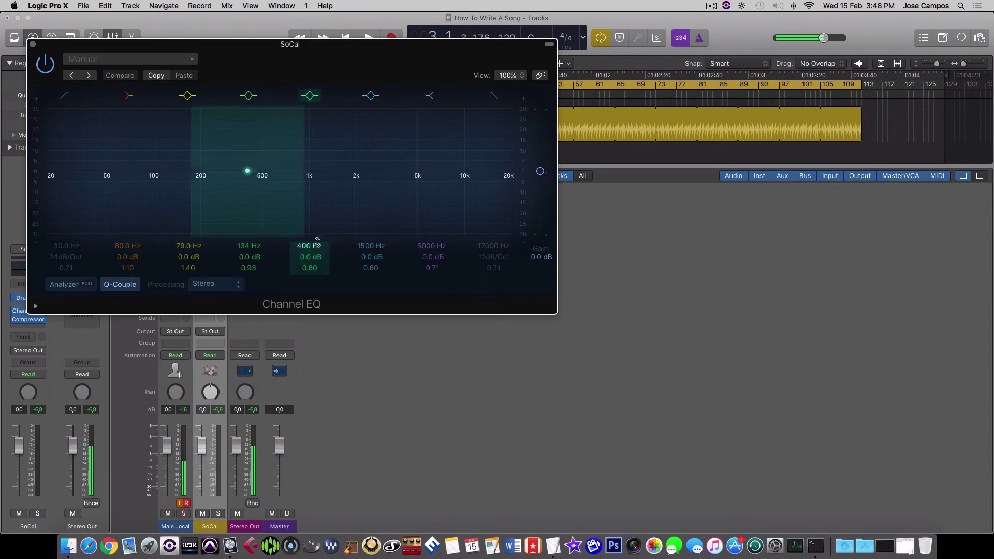
{"action": "left_click", "coordinate": [32, 44]}
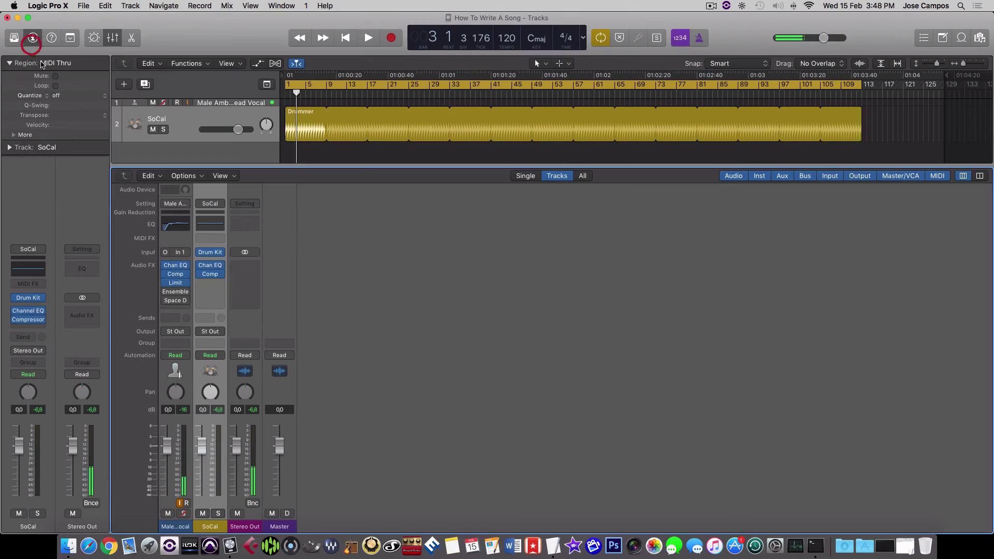
{"action": "left_click", "coordinate": [211, 278]}
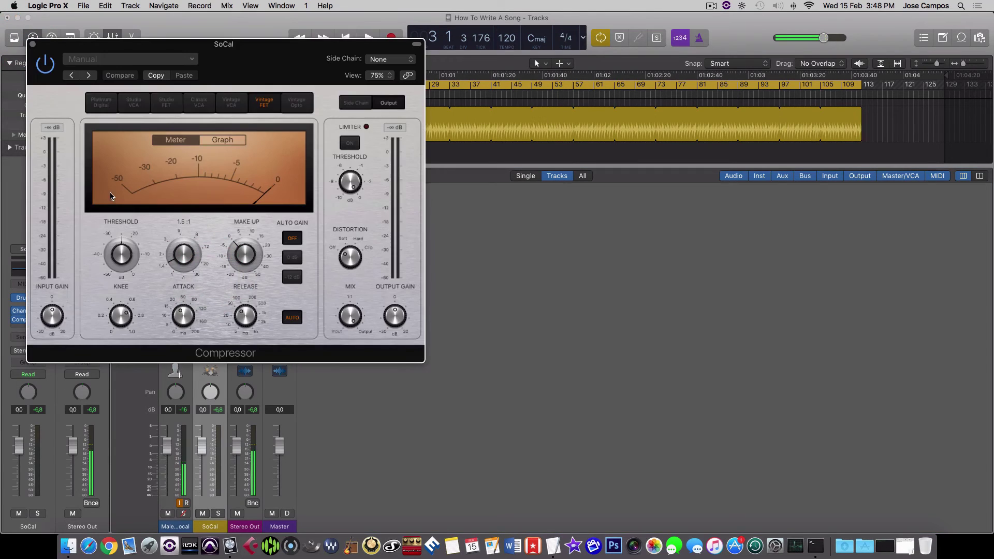
{"action": "left_click", "coordinate": [32, 44]}
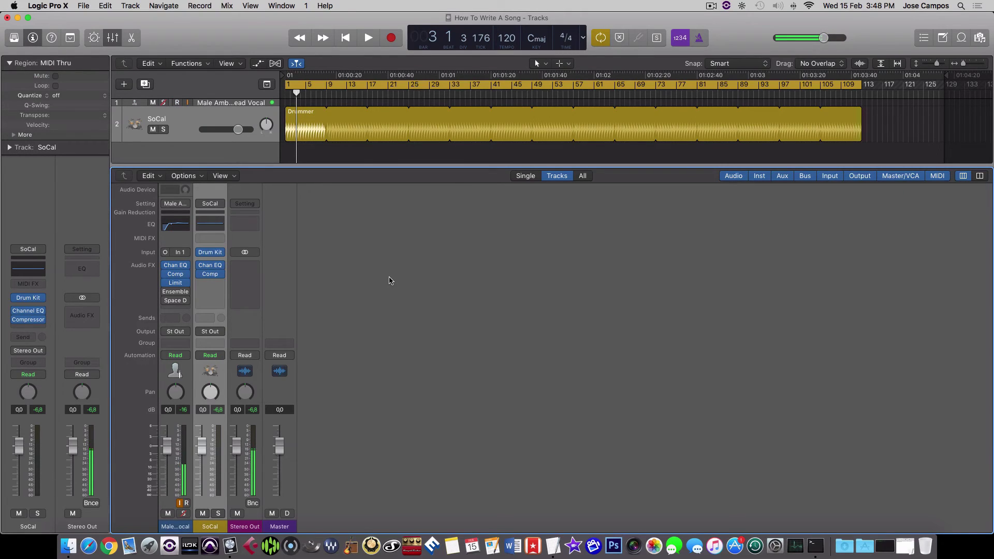
{"action": "key", "text": "x"}
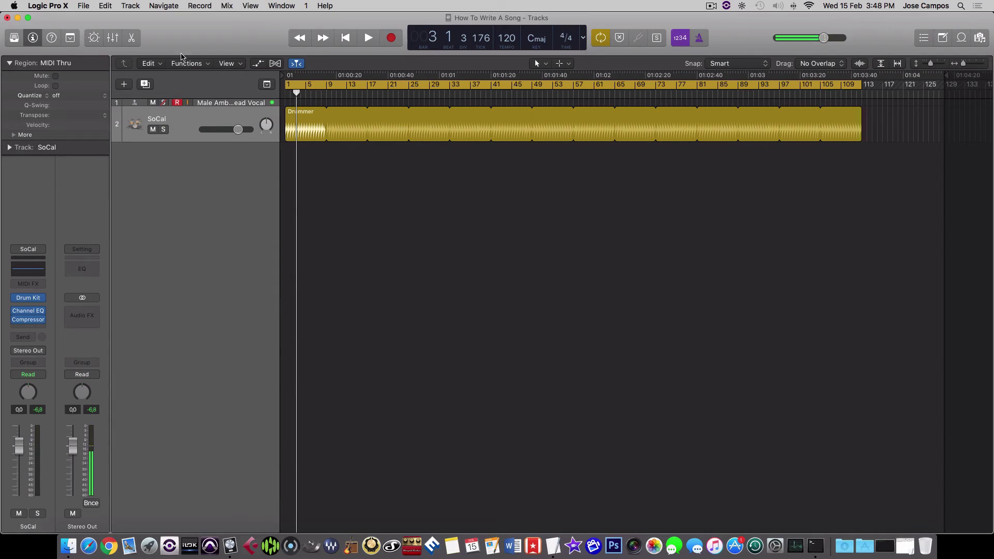
Step: Add a new audio track below the SoCal track and increase its height
{"action": "left_click", "coordinate": [132, 6]}
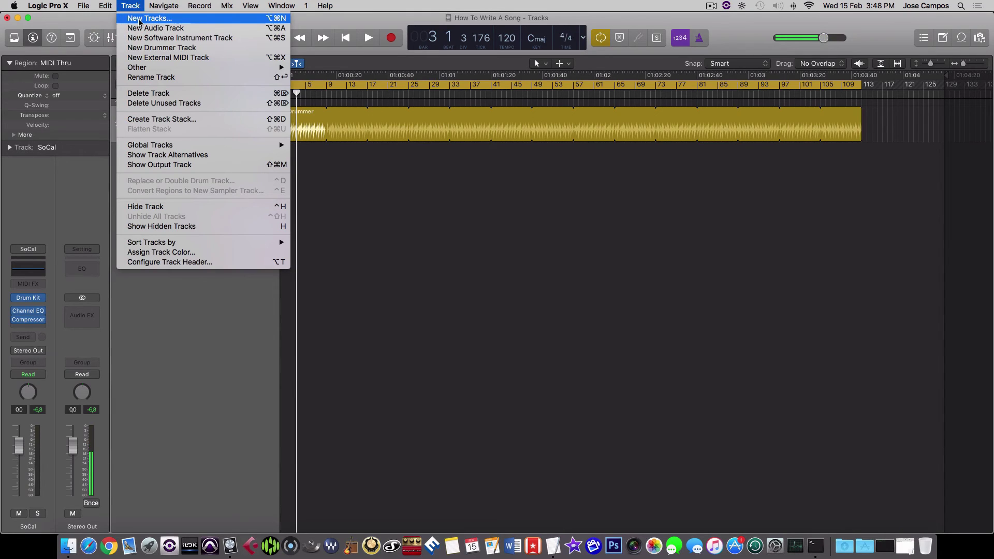
{"action": "left_click", "coordinate": [139, 28]}
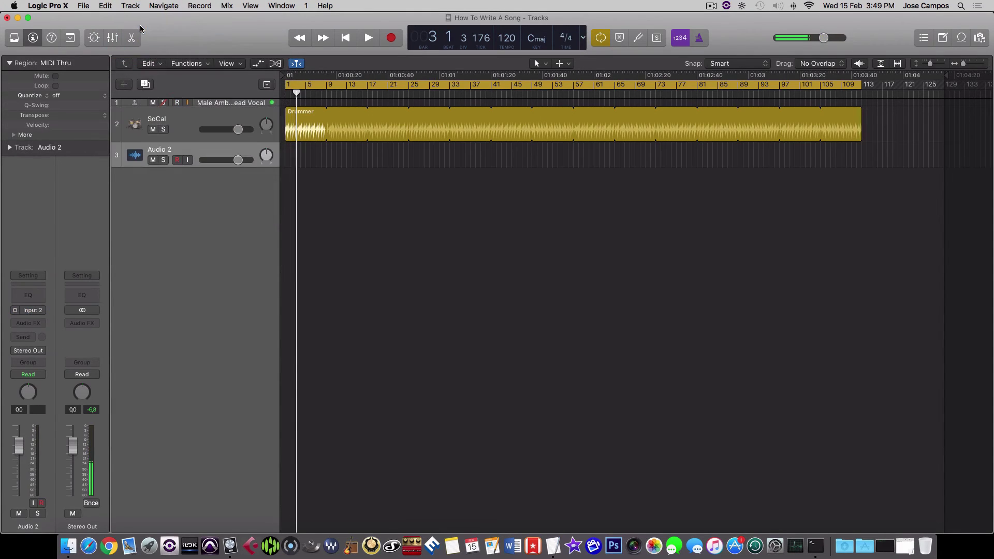
{"action": "left_click_drag", "start_coordinate": [201, 167], "coordinate": [200, 213]}
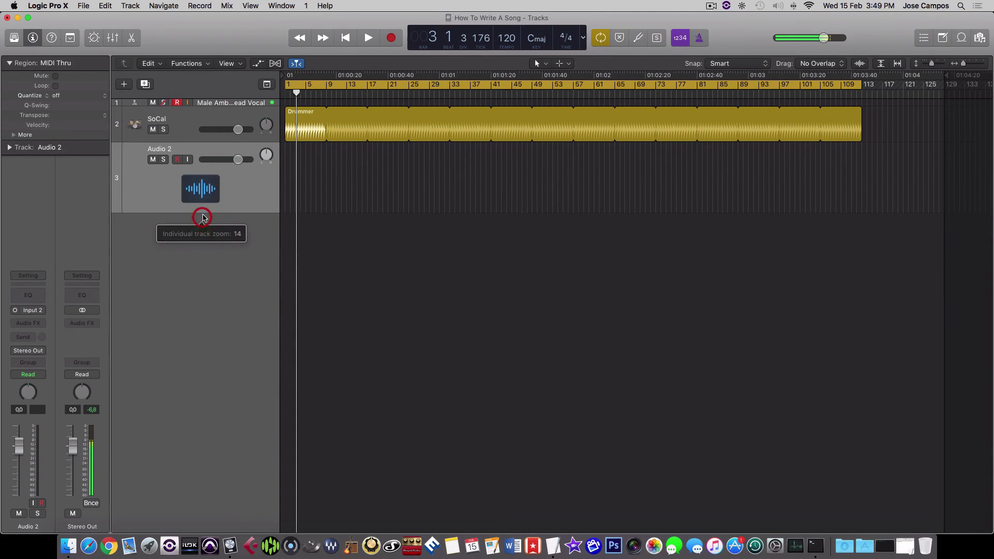
Step: Rename the new audio track as Rythm Gtr
{"action": "double_click", "coordinate": [165, 150]}
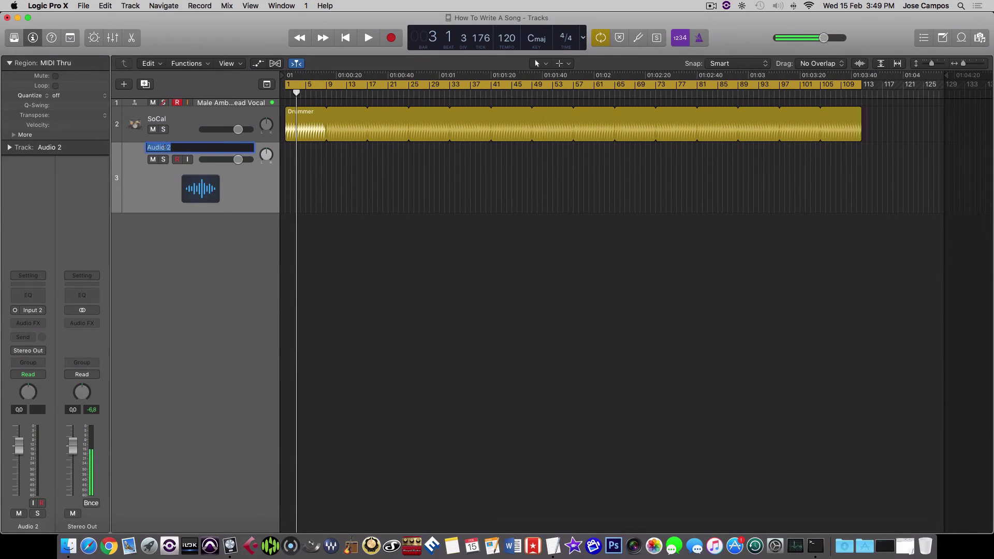
{"action": "type", "text": "Guitar"}
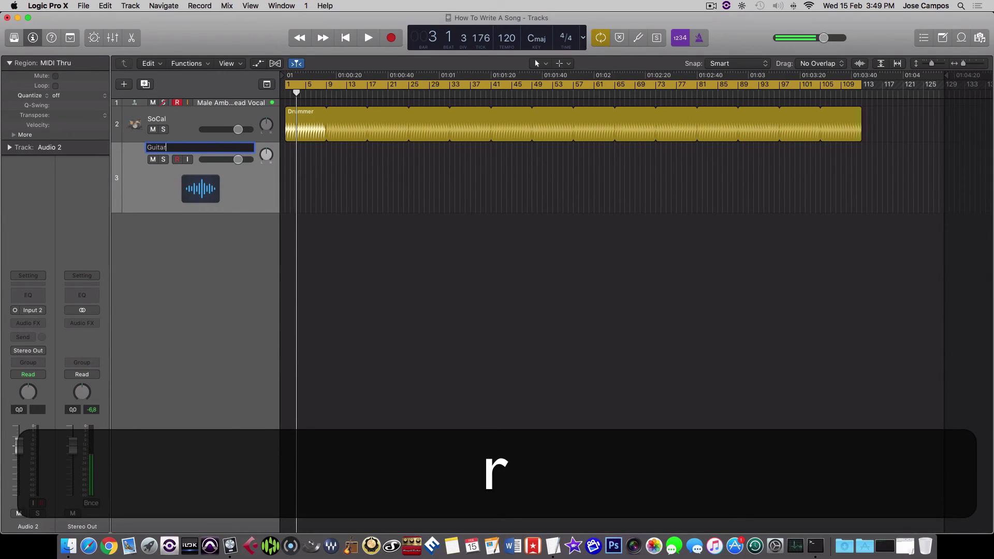
{"action": "key", "text": "BackSpace"}
{"action": "key", "text": "BackSpace"}
{"action": "key", "text": "BackSpace"}
{"action": "key", "text": "BackSpace"}
{"action": "type", "text": "R"}
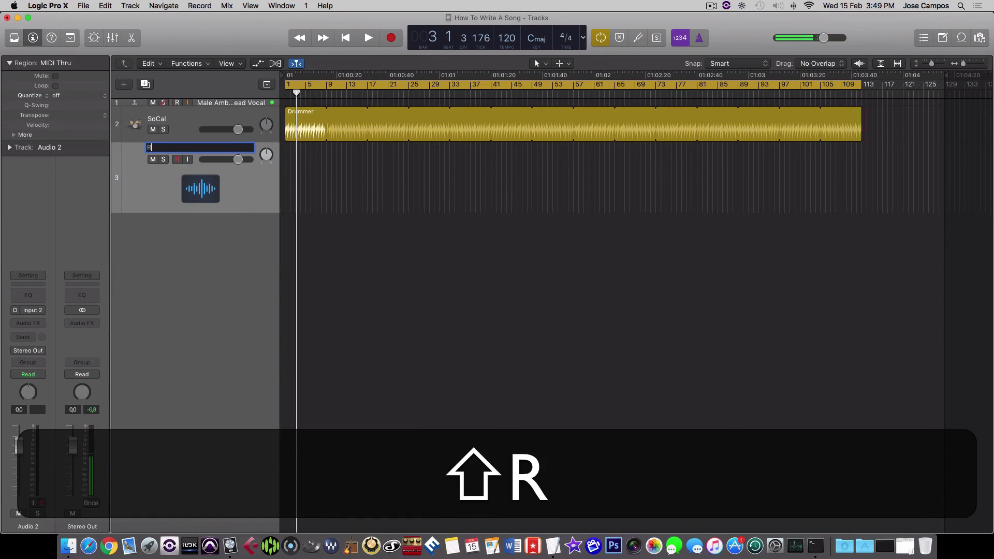
{"action": "type", "text": "ythm Gtr"}
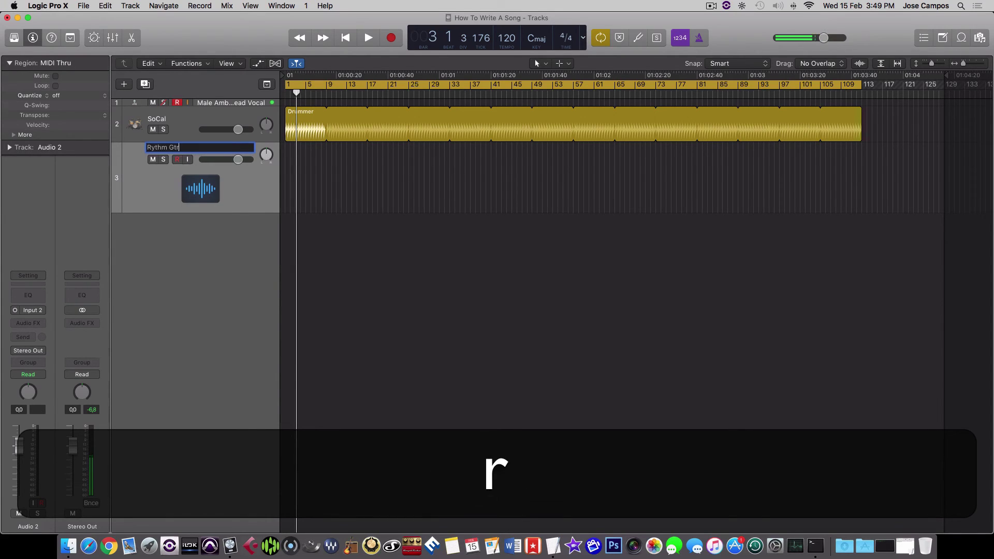
{"action": "key", "text": "Return"}
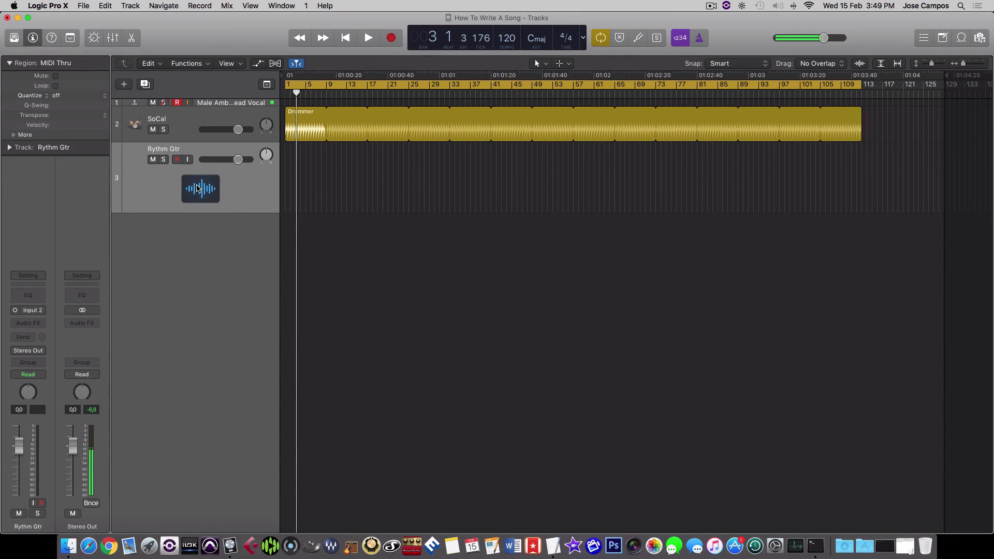
Step: Change the Rythm Gtr track's icon to the red sunburst electric guitar from the Guitar category
{"action": "left_click", "coordinate": [199, 188]}
{"action": "left_click", "coordinate": [261, 156]}
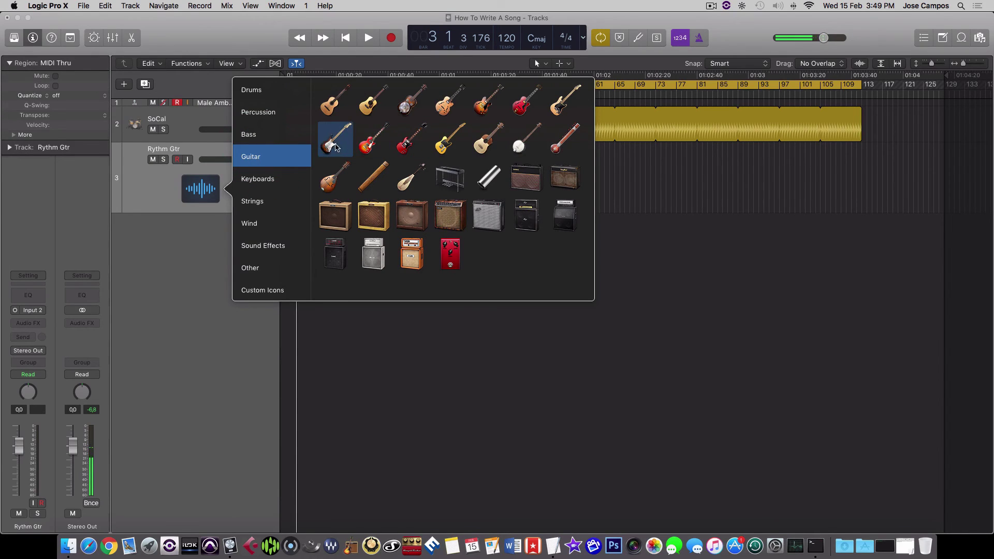
{"action": "left_click", "coordinate": [373, 149]}
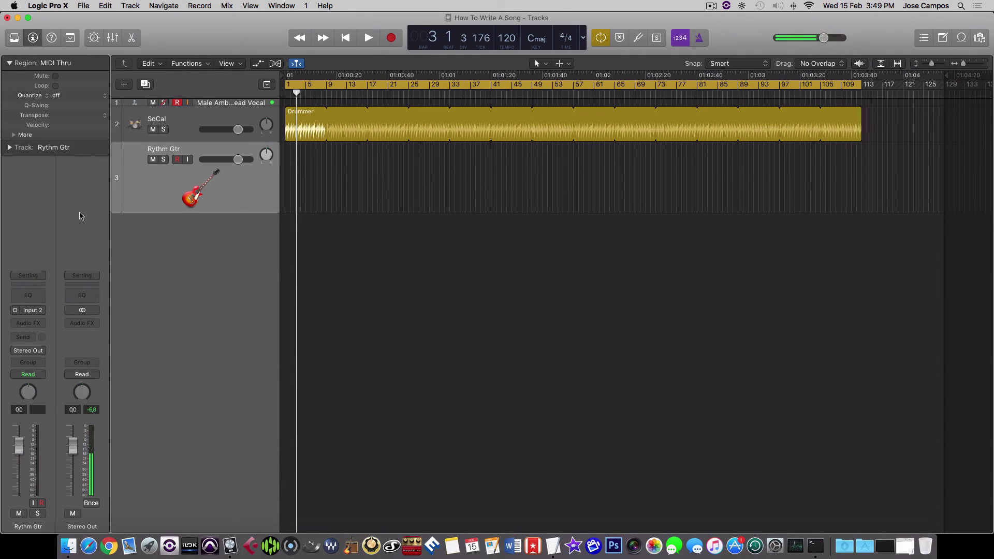
Step: Set the Rythm Gtr channel's input to Input 1 in the Mixer, and mute the channel
{"action": "left_click", "coordinate": [185, 128]}
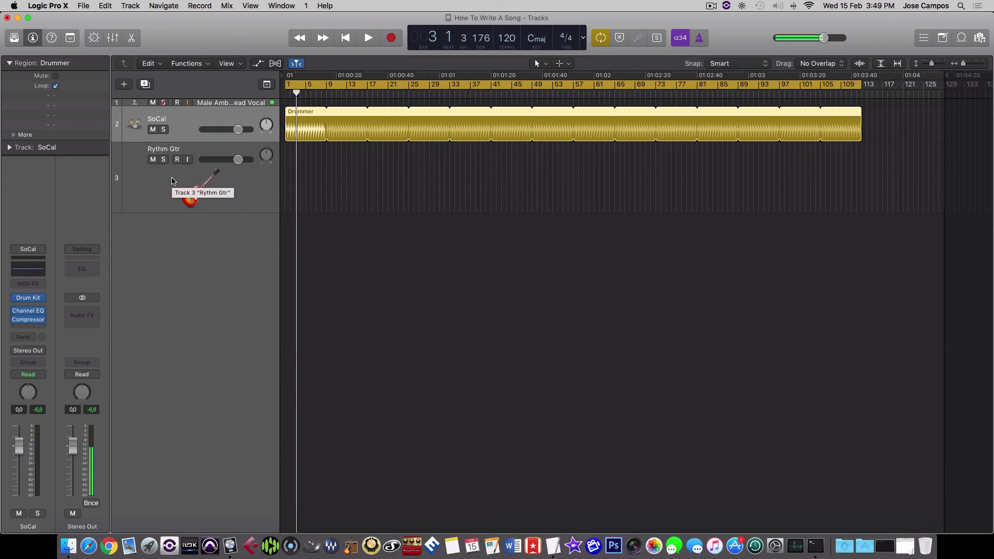
{"action": "key", "text": "x"}
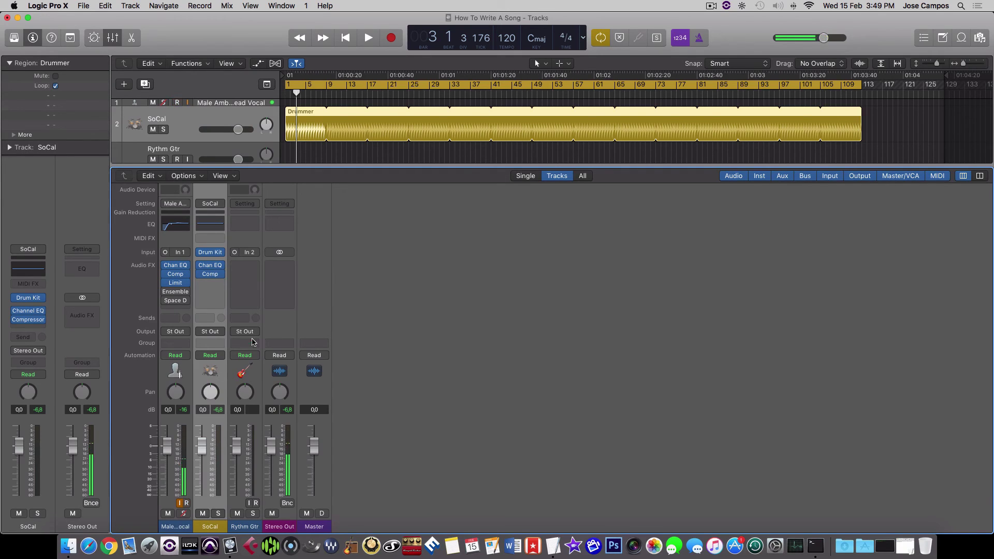
{"action": "left_click", "coordinate": [254, 376]}
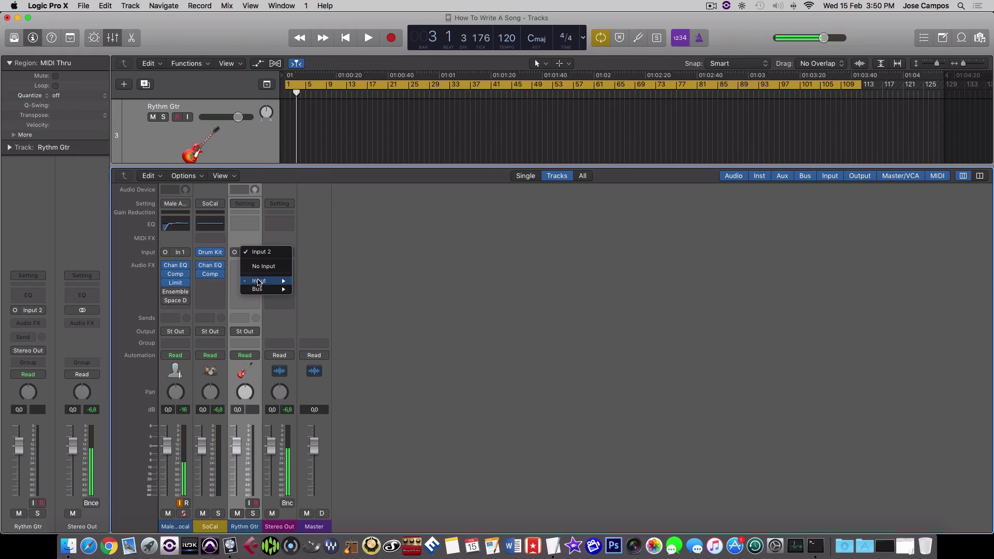
{"action": "mouse_move", "coordinate": [259, 281]}
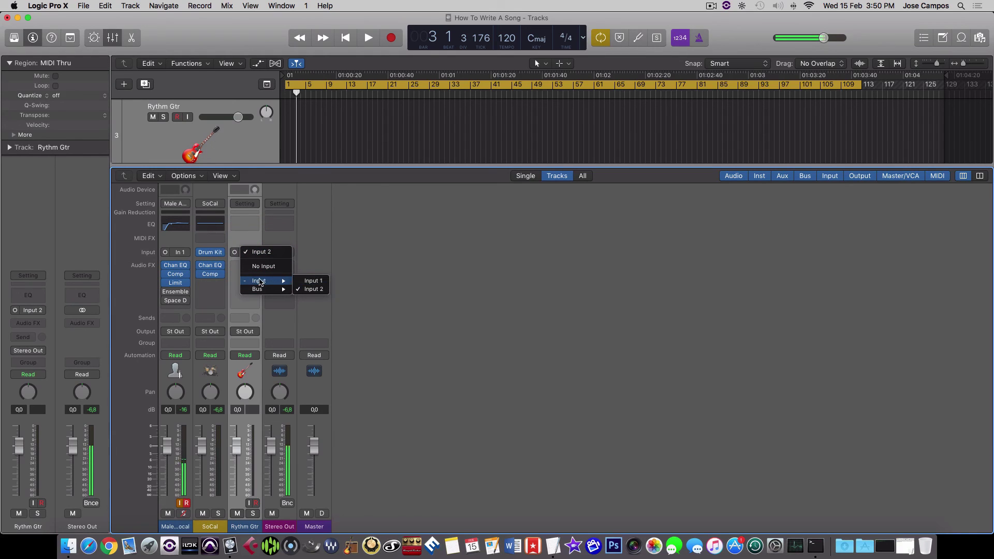
{"action": "left_click", "coordinate": [311, 281]}
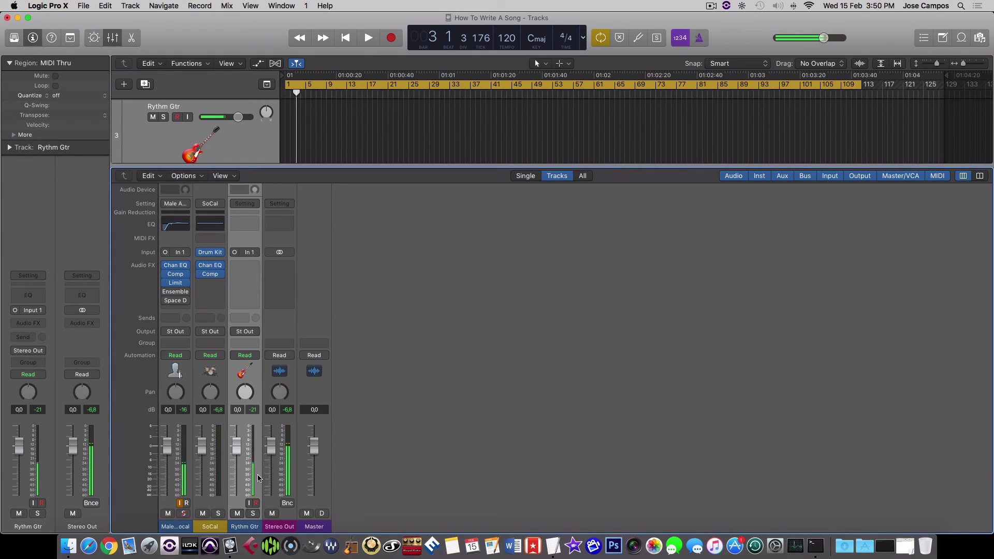
{"action": "left_click", "coordinate": [238, 513]}
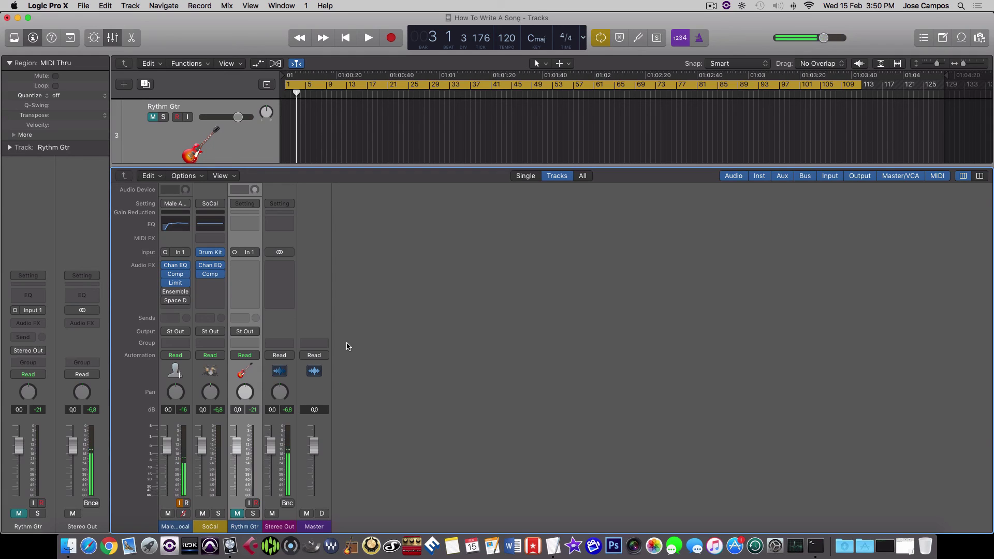
{"action": "key", "text": "x"}
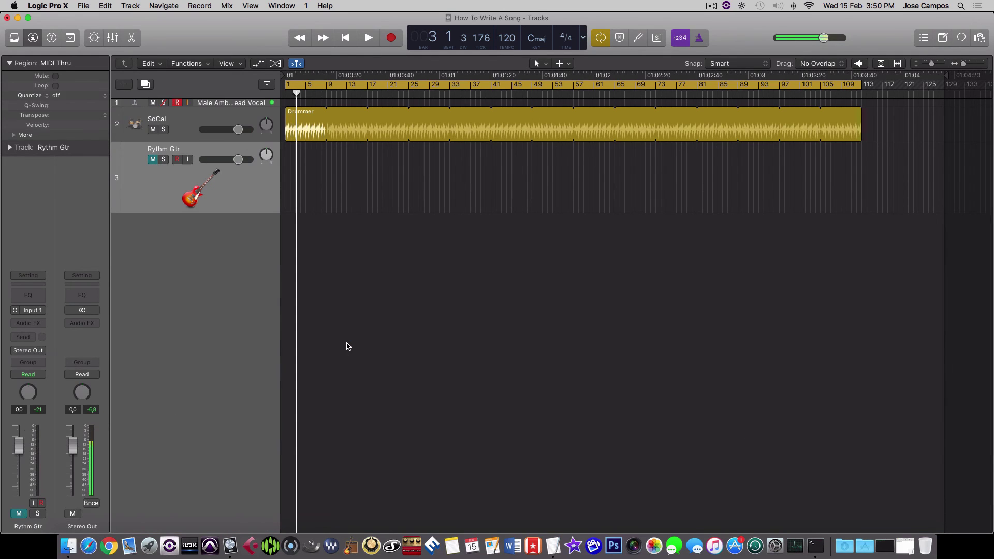